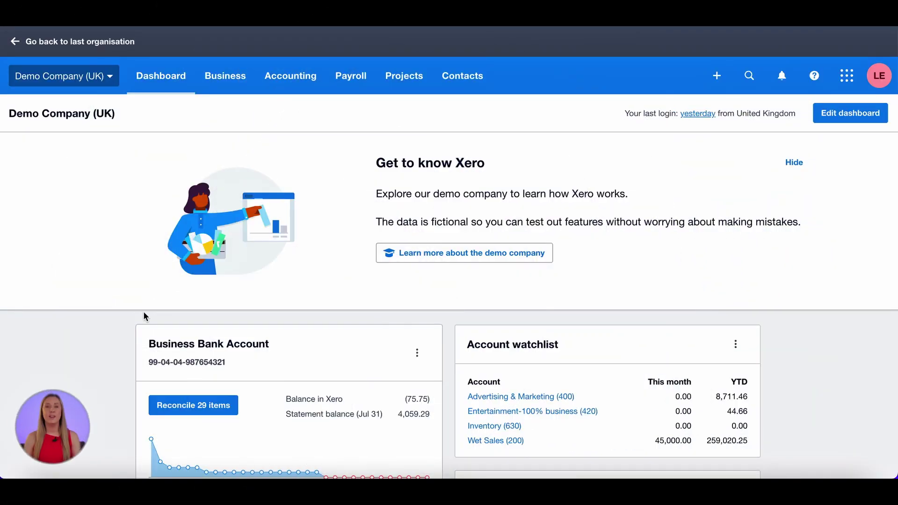
# Open the Profit and Loss report and set its date range to last month (July 2022)
pyautogui.click(296, 83)
pyautogui.click(321, 332)
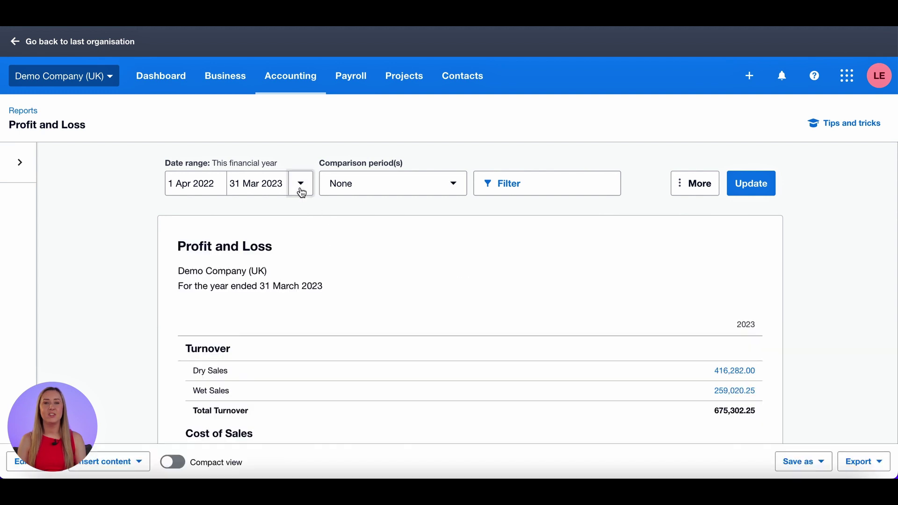
pyautogui.click(301, 184)
pyautogui.click(315, 318)
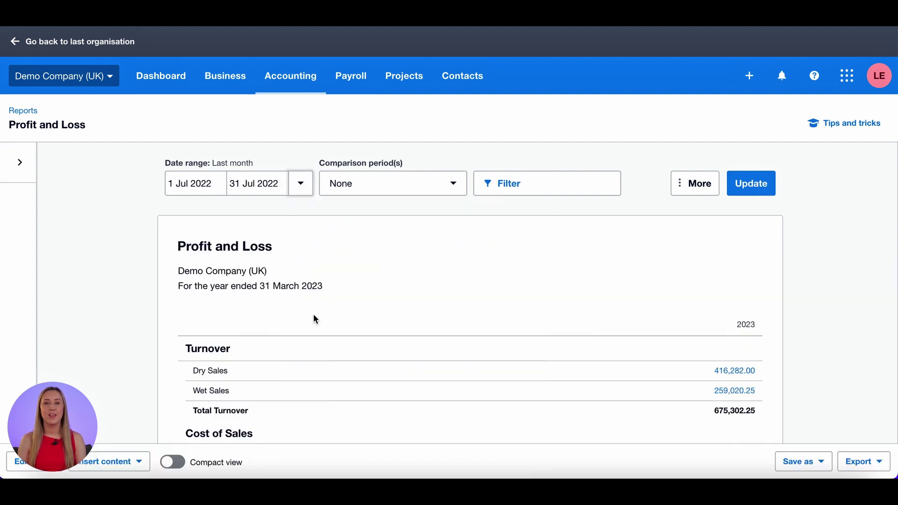
# Compare against 5 previous months, add a Total column, and update the report
pyautogui.click(454, 192)
pyautogui.click(401, 367)
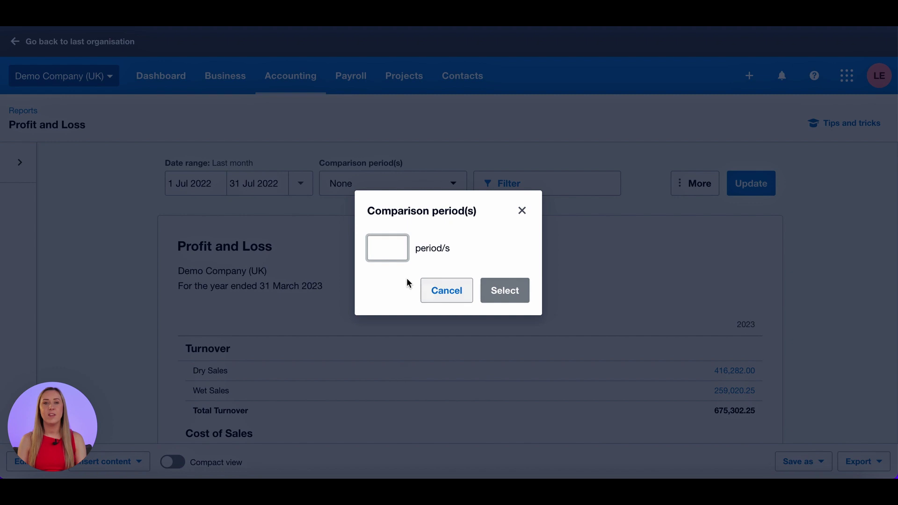
pyautogui.write('5')
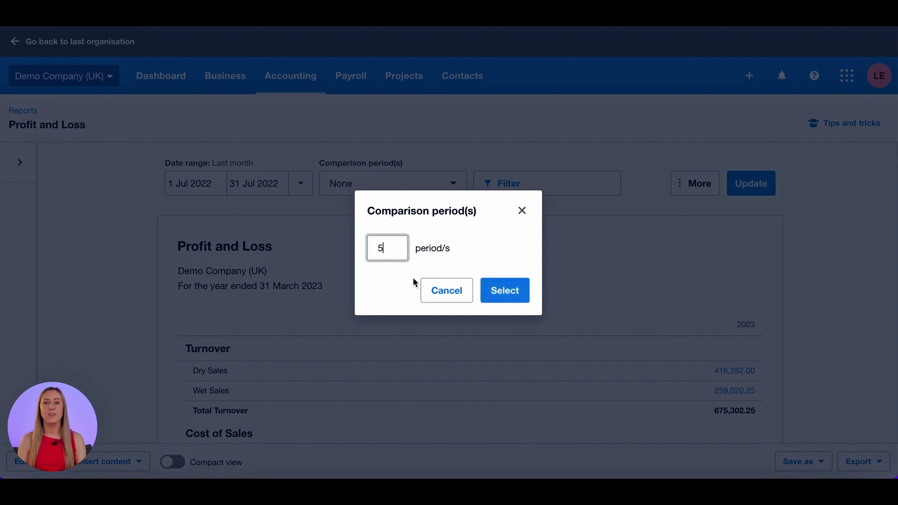
pyautogui.click(503, 290)
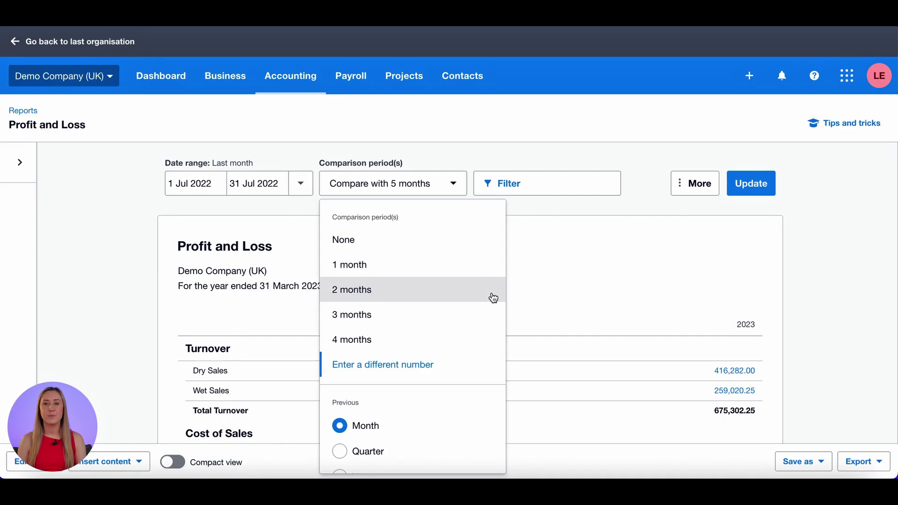
pyautogui.click(683, 193)
pyautogui.click(689, 434)
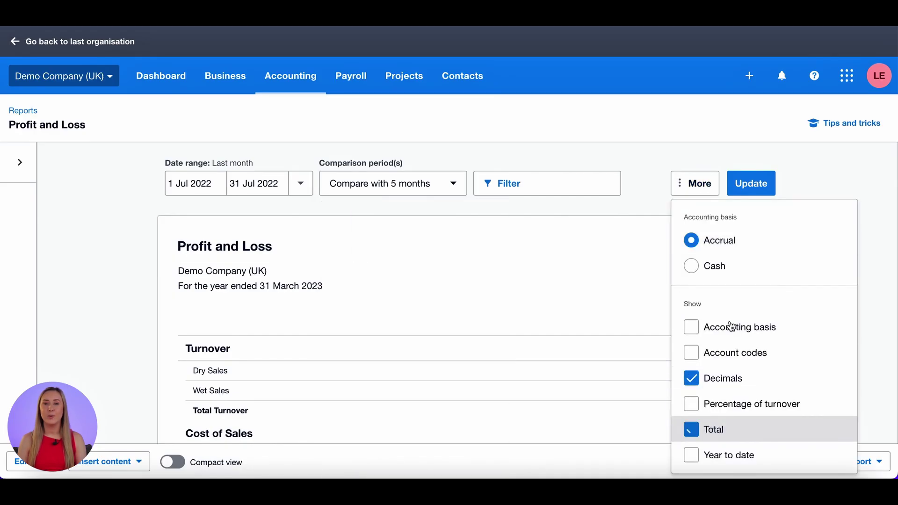
pyautogui.click(762, 192)
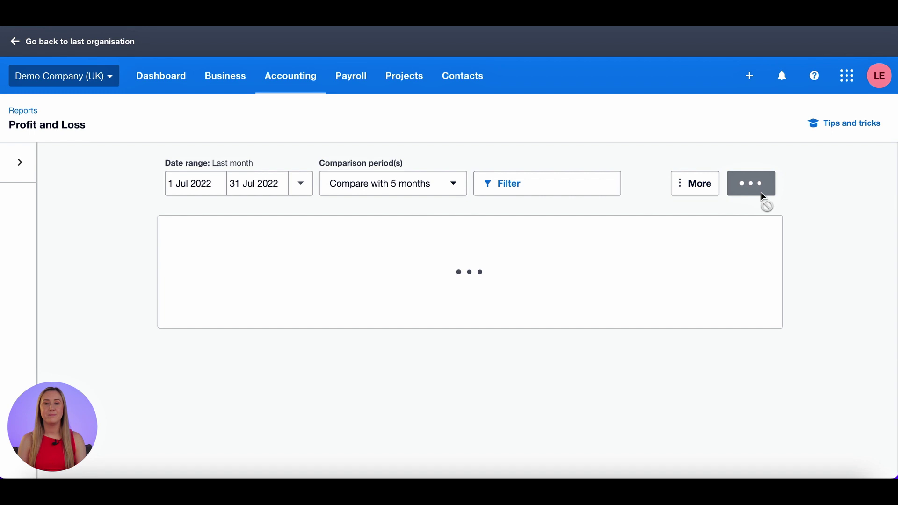
# Scroll down the Profit and Loss report and open Edit layout
pyautogui.scroll(-3, 763, 198)
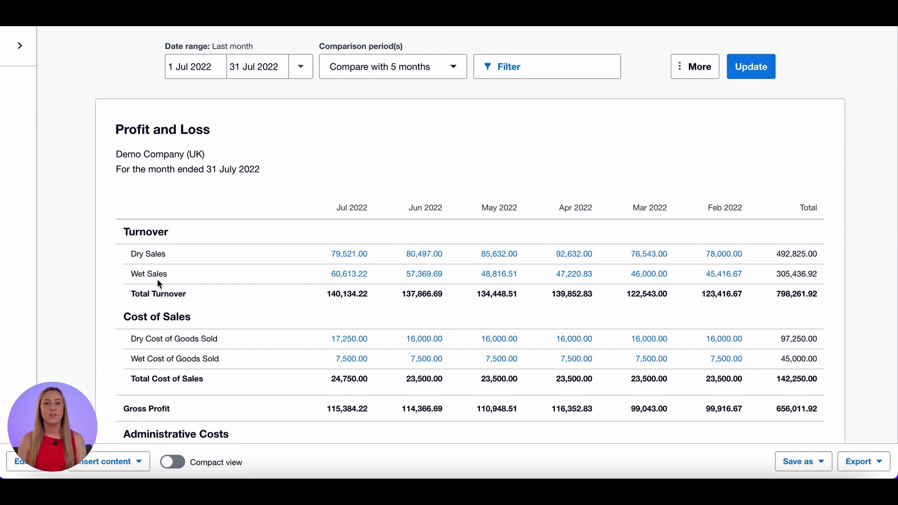
pyautogui.click(22, 462)
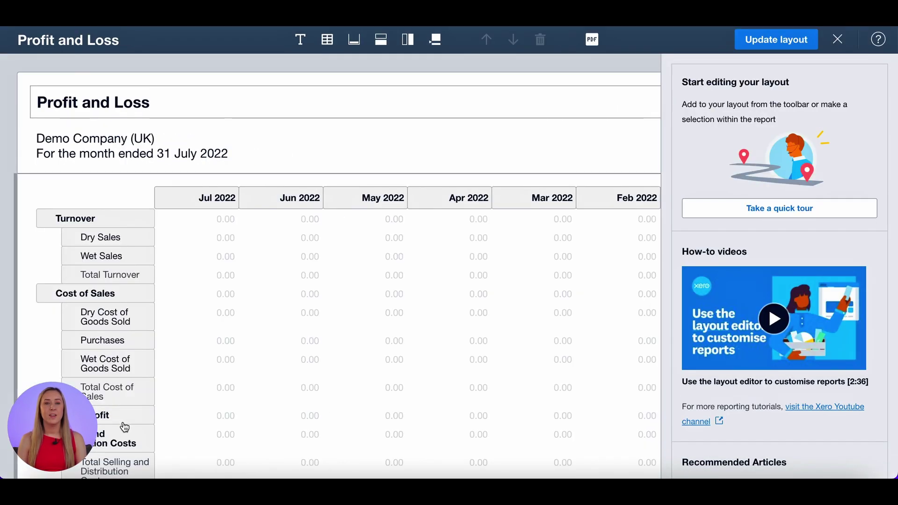
# Change the Turnover group heading to 'Dry Sales', giving a Total Dry Sales row
pyautogui.click(84, 219)
pyautogui.click(725, 264)
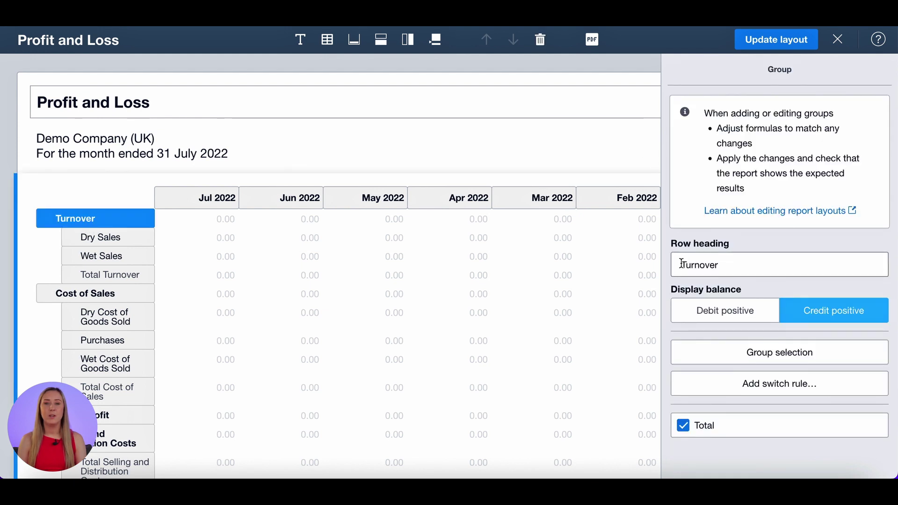
pyautogui.doubleClick(725, 264)
pyautogui.write('Dry Sales')
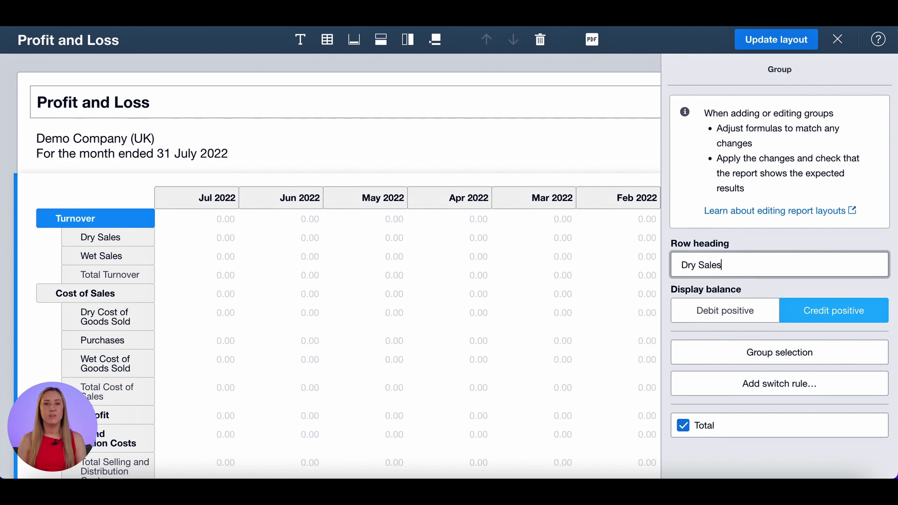
pyautogui.click(464, 131)
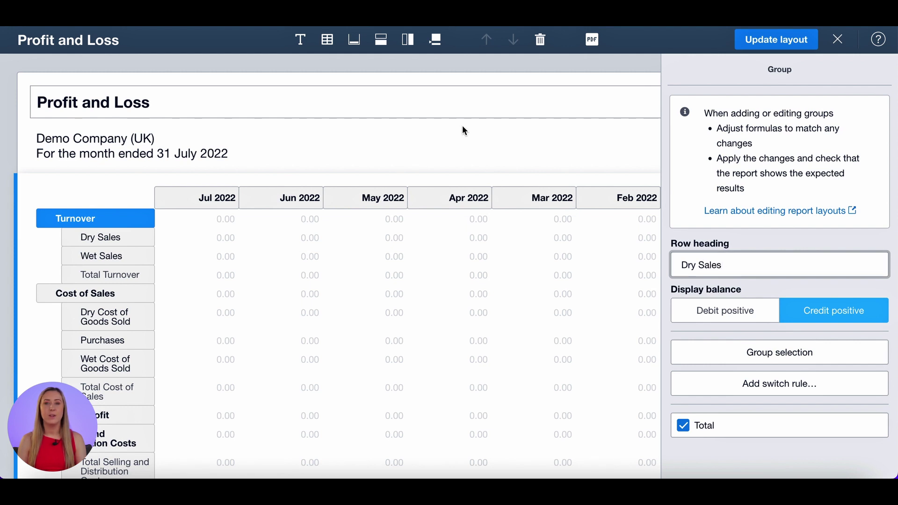
# Add a new group named 'Wet Sales' set to credit positive
pyautogui.click(430, 129)
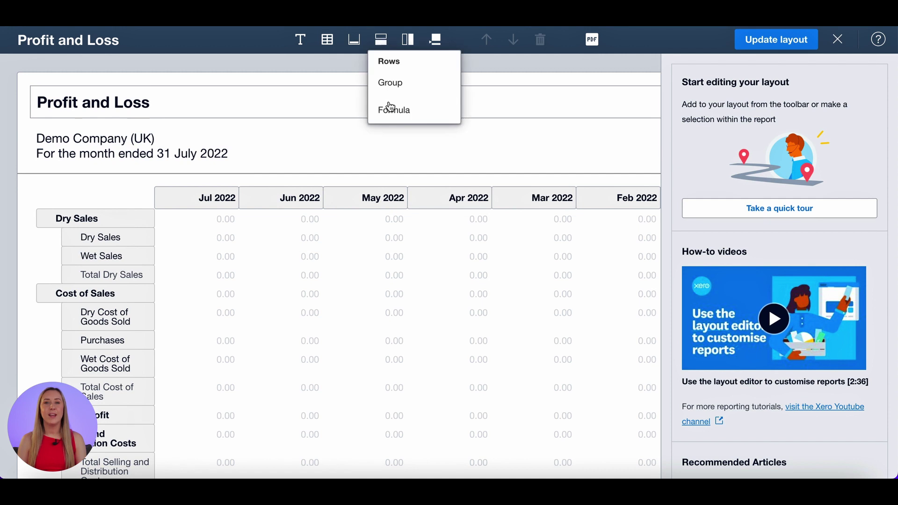
pyautogui.click(690, 262)
pyautogui.write('W')
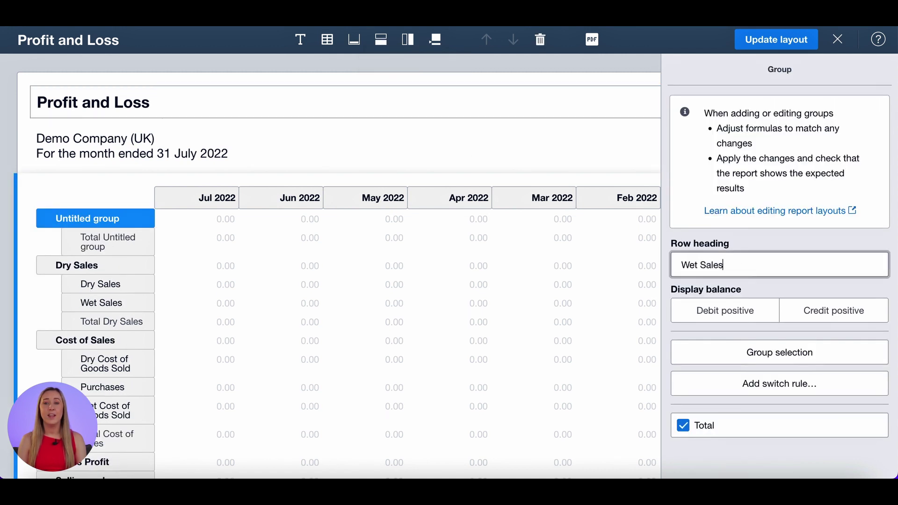
pyautogui.write('et Sales')
pyautogui.click(842, 310)
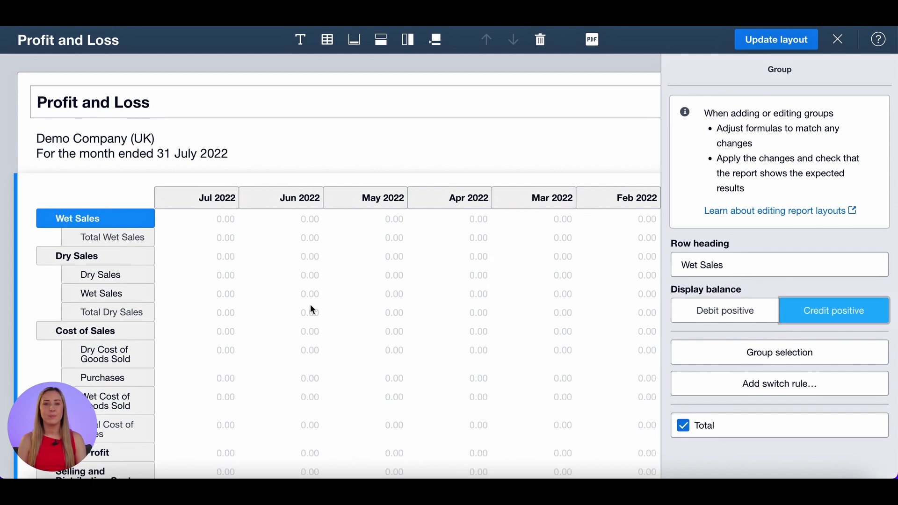
# Add a debit-positive group named 'Wet COGS' next to Cost of Sales
pyautogui.click(95, 332)
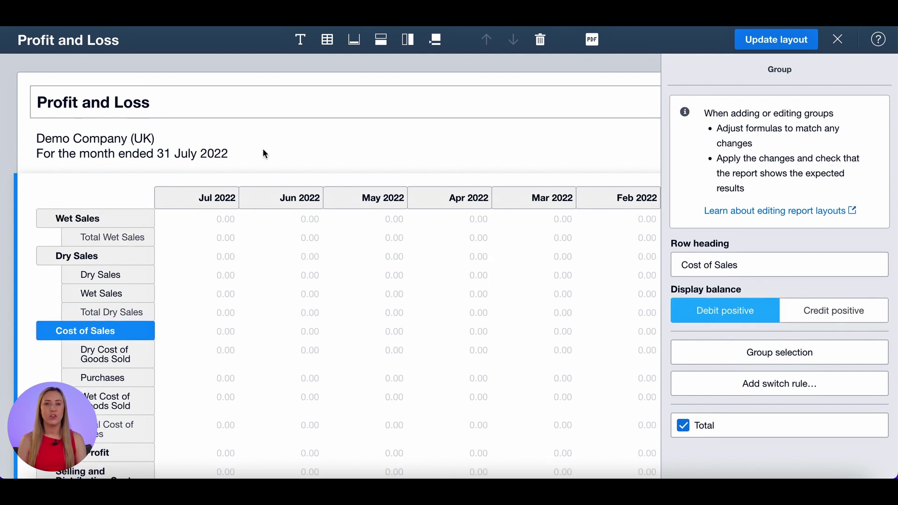
pyautogui.click(381, 39)
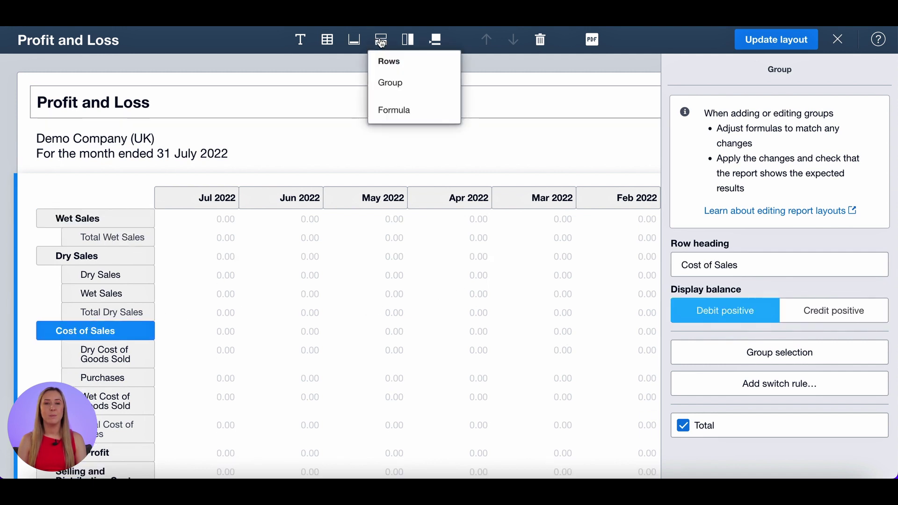
pyautogui.click(387, 84)
pyautogui.click(746, 266)
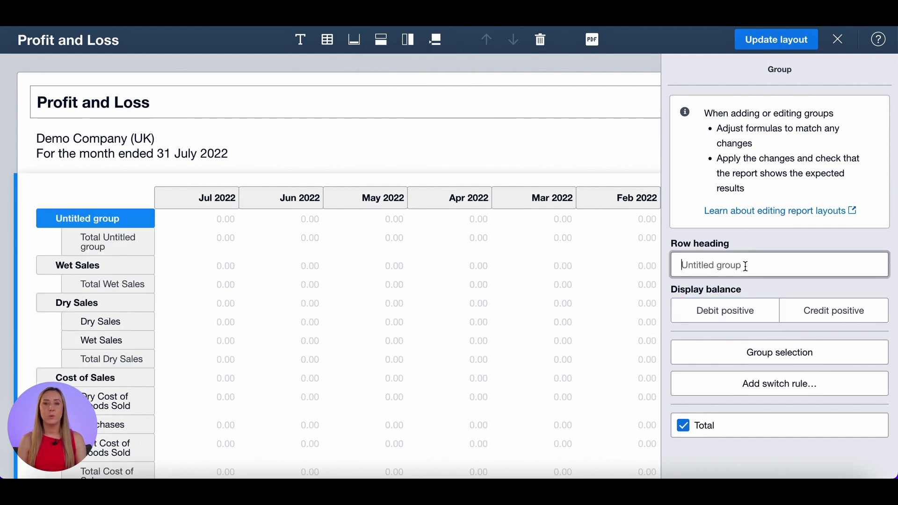
pyautogui.write('Wet COGS')
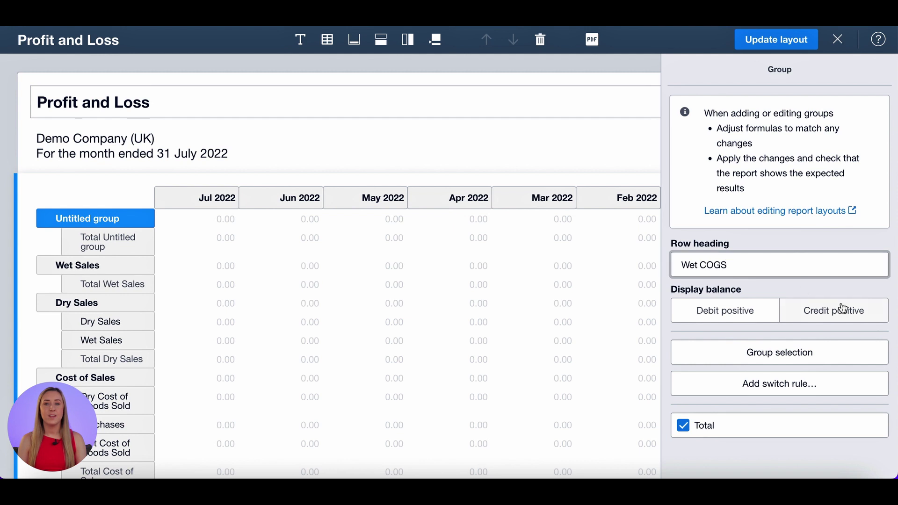
pyautogui.click(723, 310)
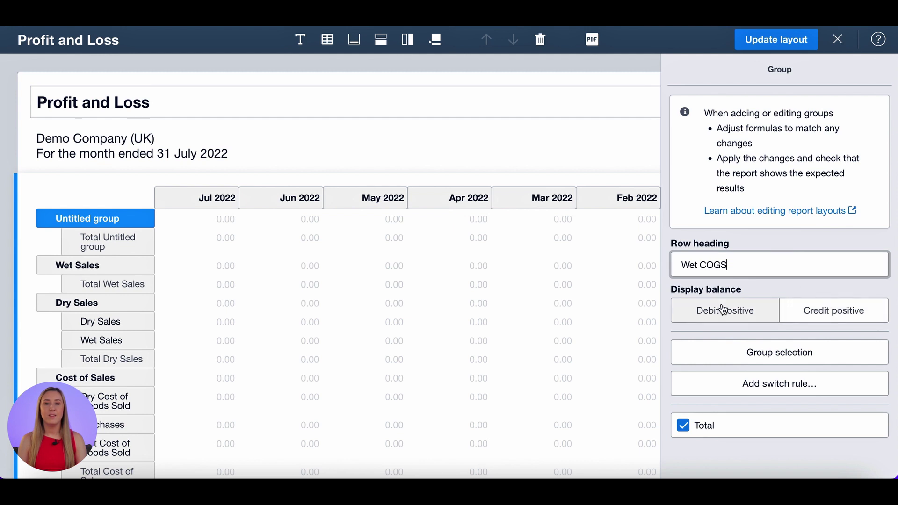
pyautogui.click(431, 155)
# Add a debit-positive group named 'Dry COGS'
pyautogui.click(381, 39)
pyautogui.click(390, 83)
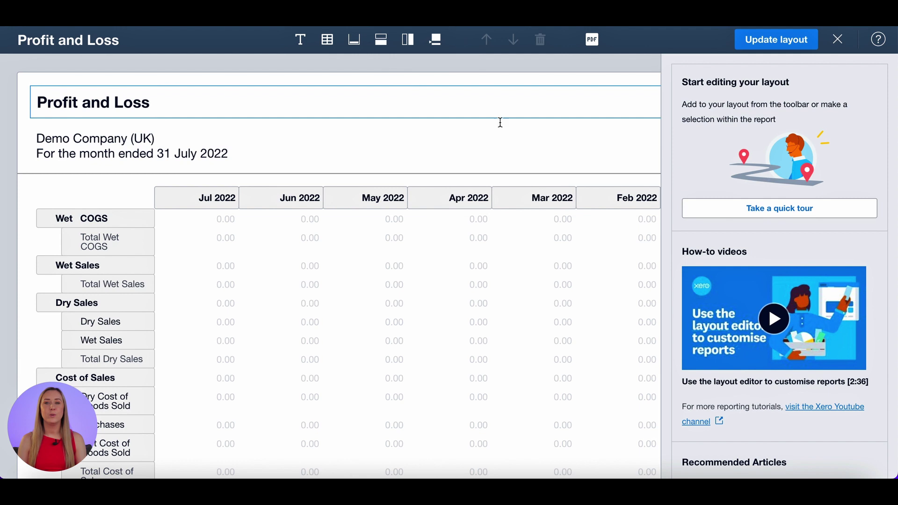
pyautogui.click(719, 258)
pyautogui.write('Dry COGS')
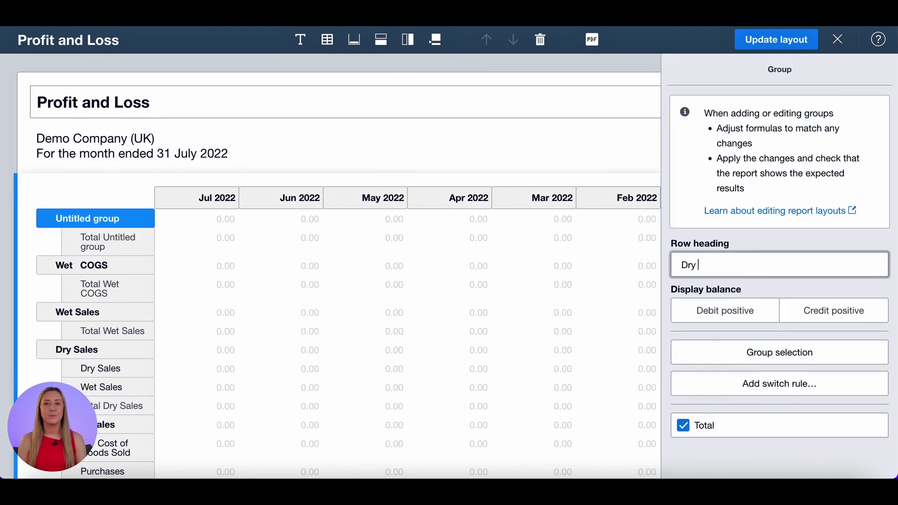
pyautogui.click(723, 312)
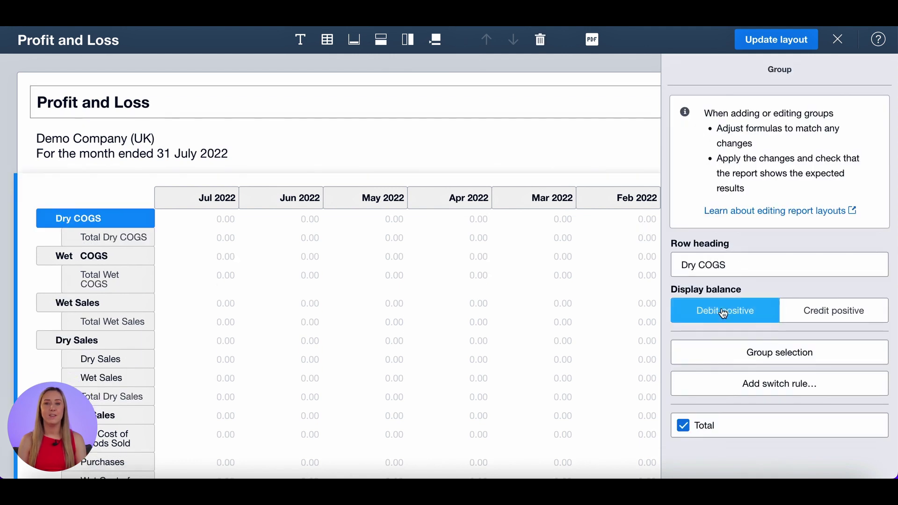
pyautogui.click(403, 142)
pyautogui.scroll(-3, 404, 137)
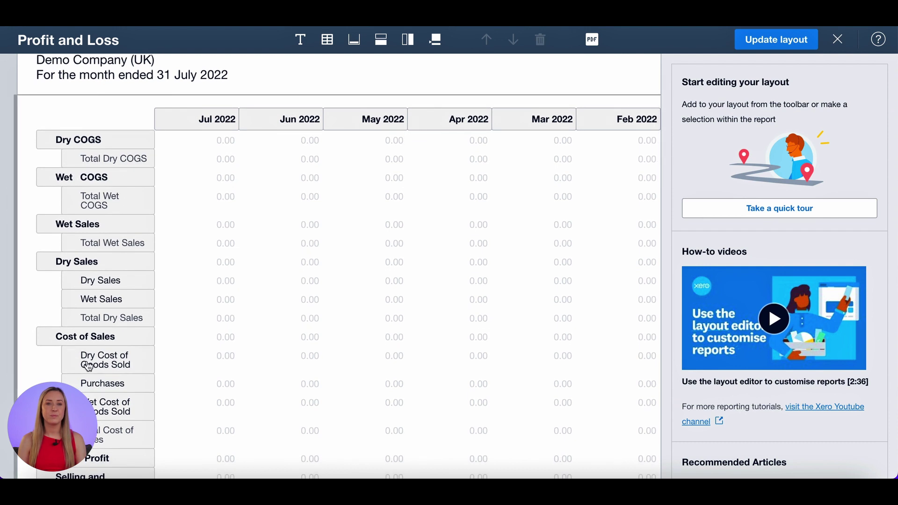
# Drag Dry Cost of Goods Sold, Wet Cost of Goods Sold and Wet Sales into their matching groups
pyautogui.moveTo(89, 365); pyautogui.dragTo(102, 148)
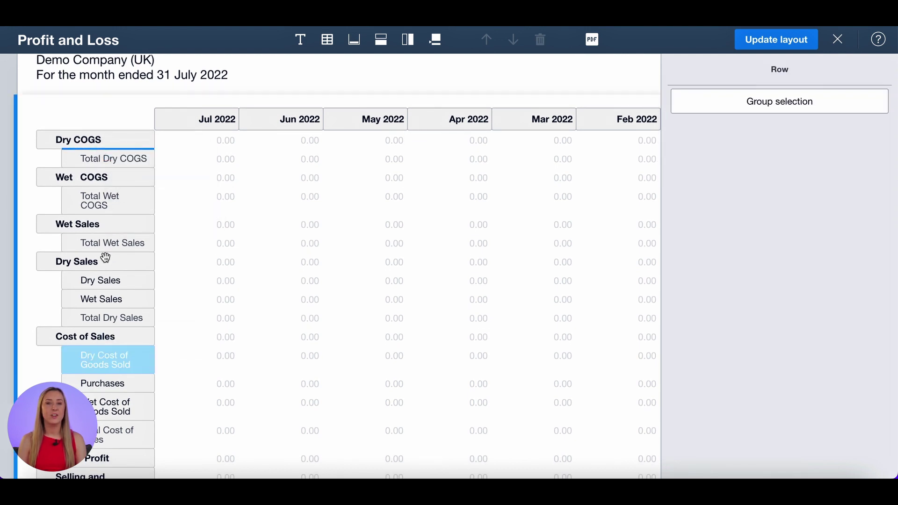
pyautogui.moveTo(95, 409); pyautogui.dragTo(106, 212)
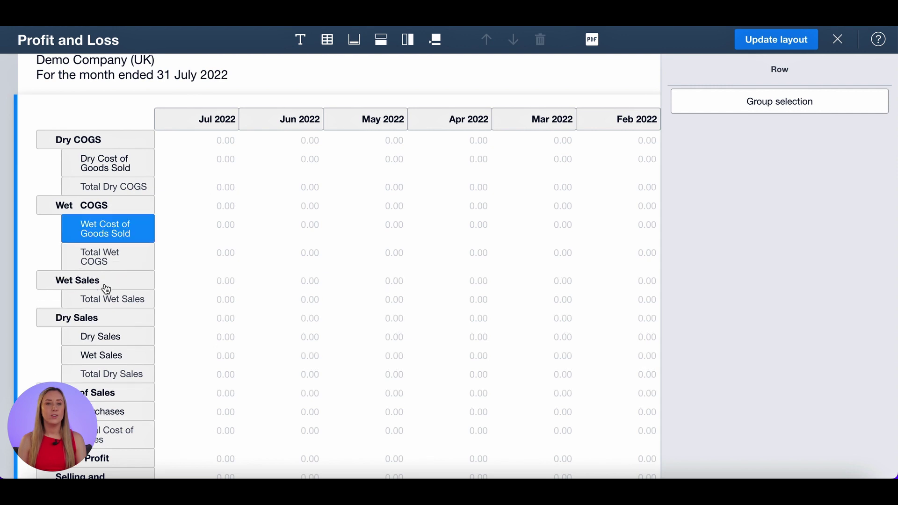
pyautogui.moveTo(95, 356); pyautogui.dragTo(110, 286)
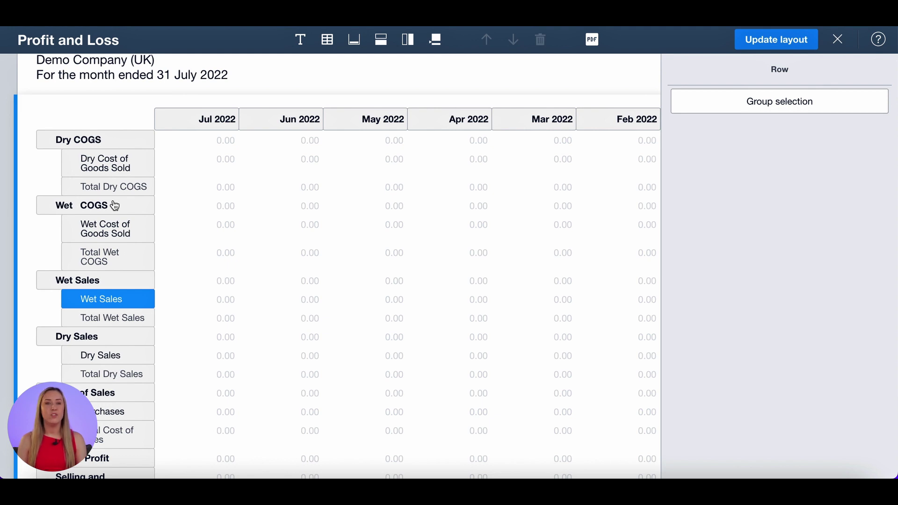
# Reorder groups to Wet Sales, Dry Sales, Wet COGS, Dry COGS ahead of Cost of Sales
pyautogui.moveTo(115, 206); pyautogui.dragTo(88, 384)
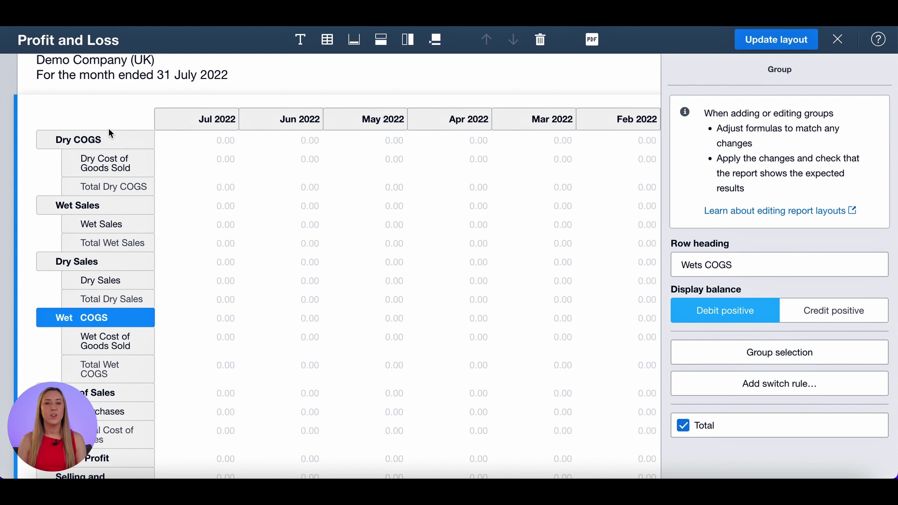
pyautogui.moveTo(109, 142); pyautogui.dragTo(81, 385)
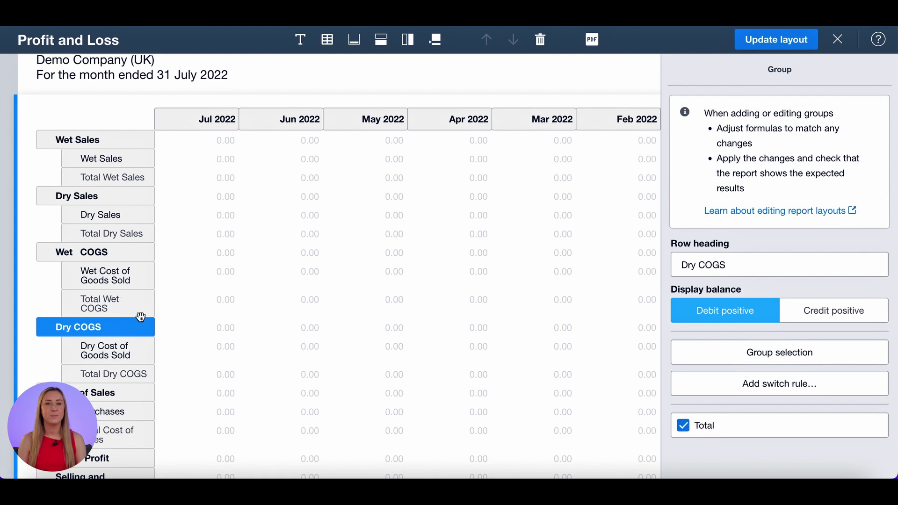
pyautogui.scroll(-2, 140, 300)
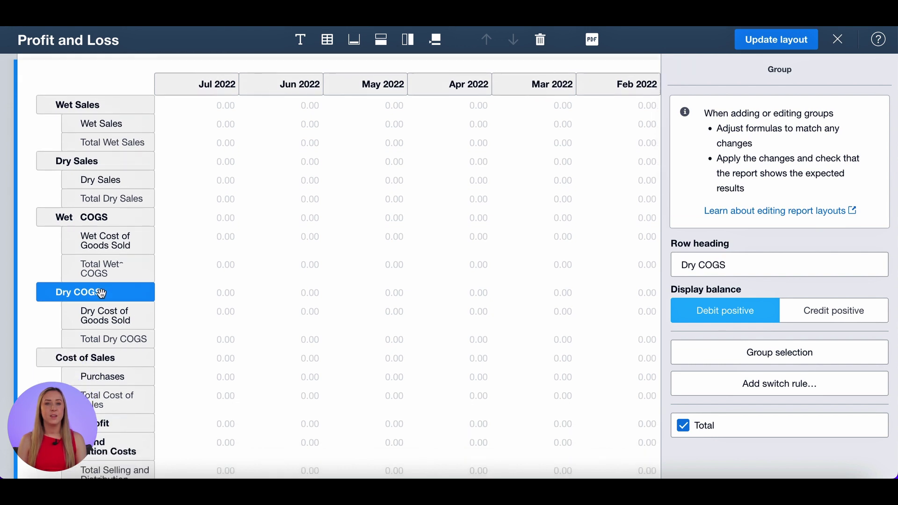
pyautogui.scroll(-3, 147, 359)
# Clear the Gross Profit formula and start it as Wet Sales + Dry Sales
pyautogui.scroll(-2, 148, 360)
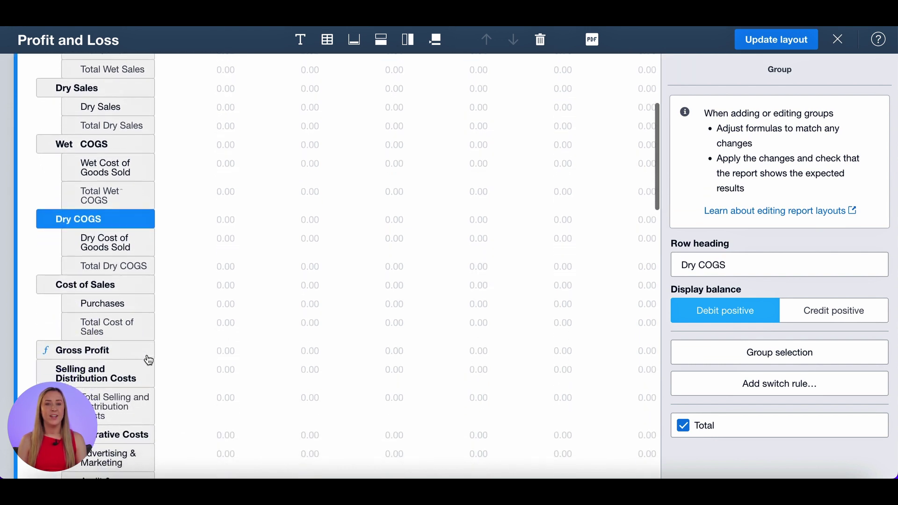
pyautogui.scroll(-1, 141, 345)
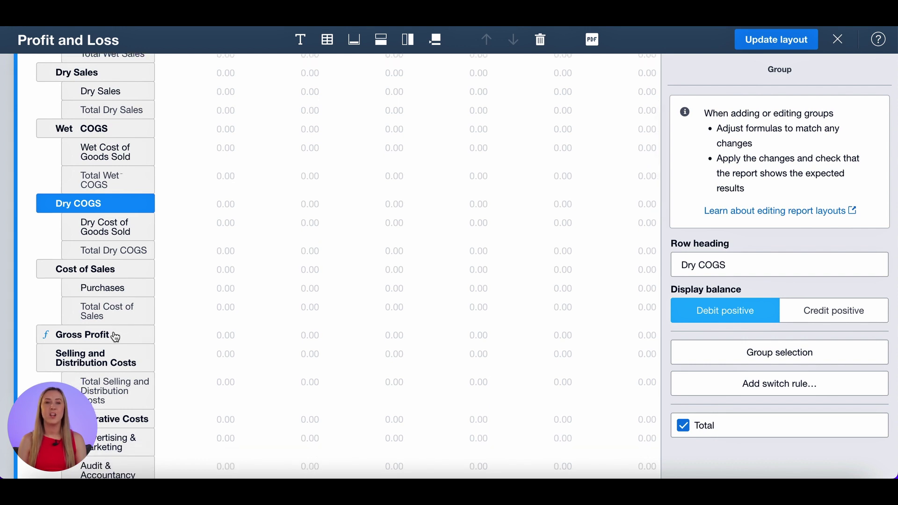
pyautogui.click(114, 333)
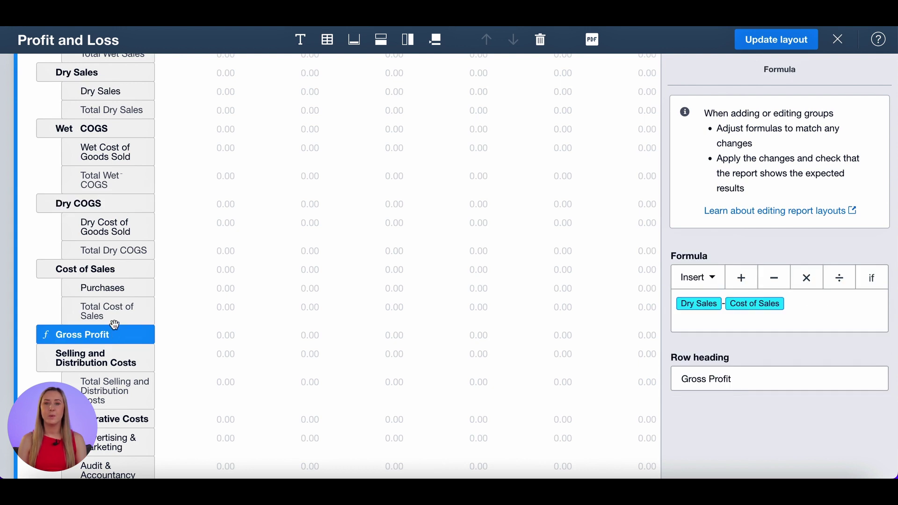
pyautogui.scroll(1, 115, 324)
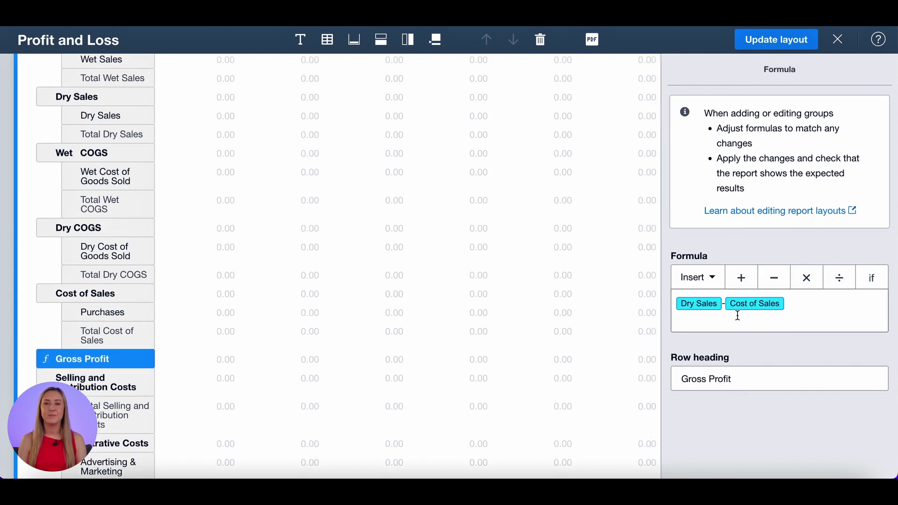
pyautogui.click(836, 312)
pyautogui.press('BackSpace')
pyautogui.press('BackSpace')
pyautogui.press('BackSpace')
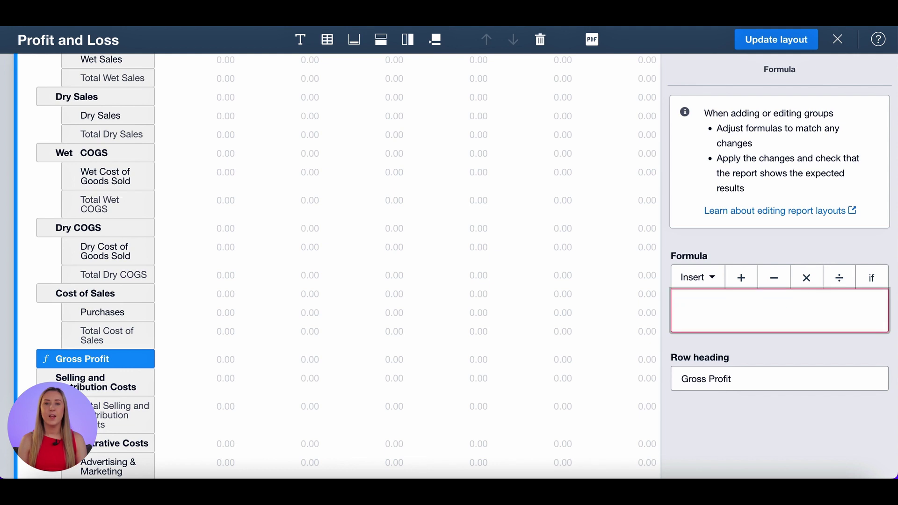
pyautogui.click(709, 281)
pyautogui.click(714, 140)
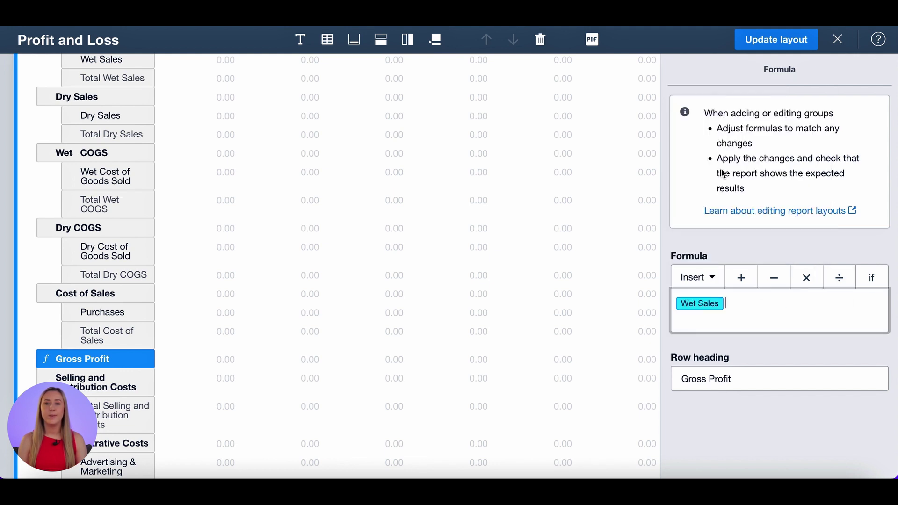
pyautogui.click(742, 278)
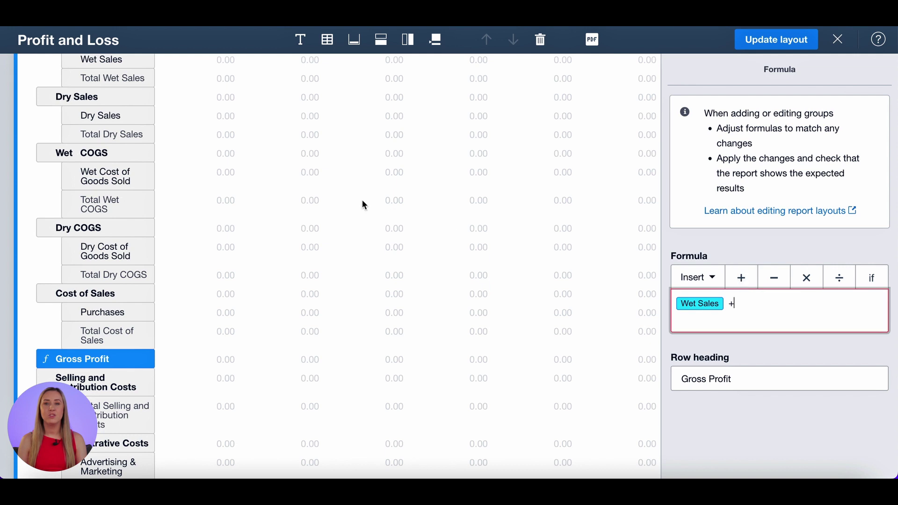
pyautogui.click(713, 275)
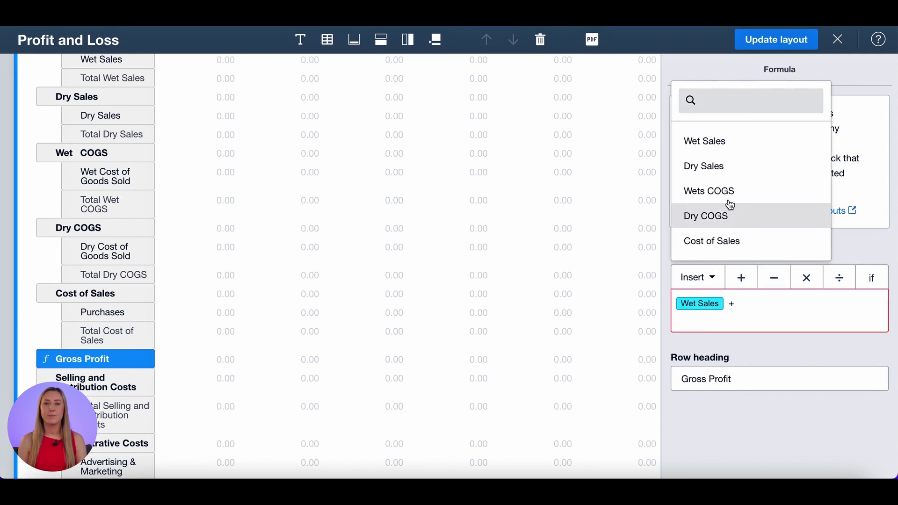
pyautogui.click(739, 165)
# Subtract Wet COGS, Dry COGS and Cost of Sales in the Gross Profit formula
pyautogui.click(774, 278)
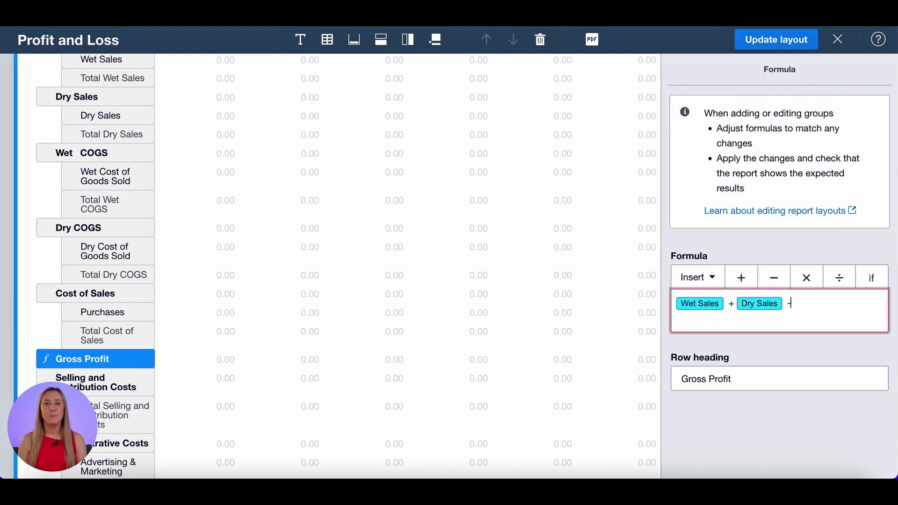
pyautogui.click(714, 278)
pyautogui.click(723, 191)
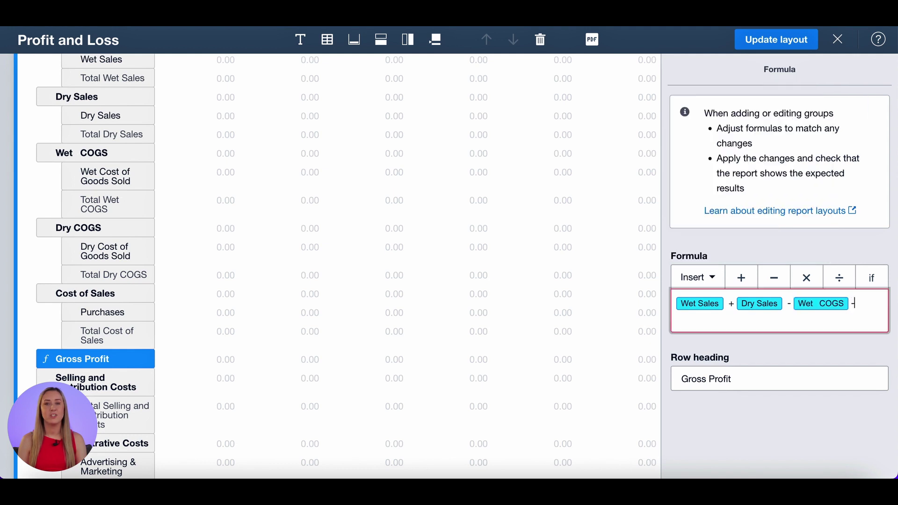
pyautogui.click(695, 276)
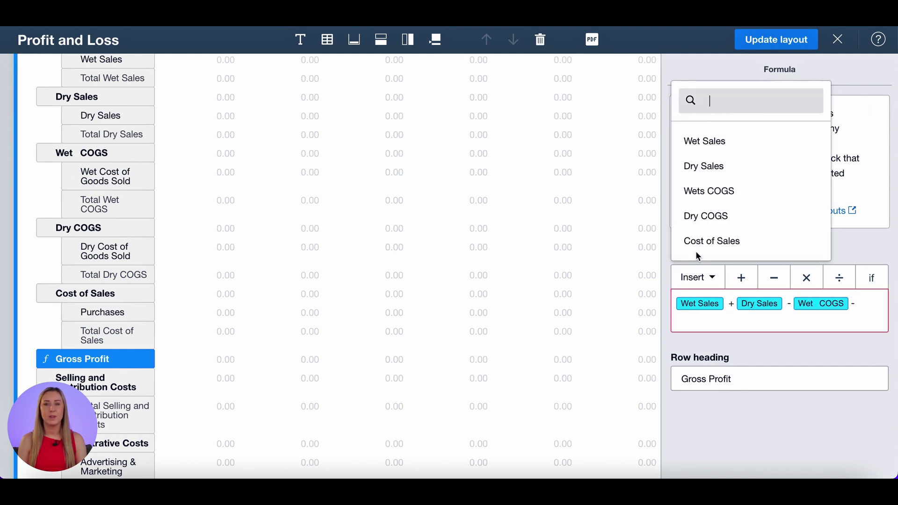
pyautogui.click(703, 216)
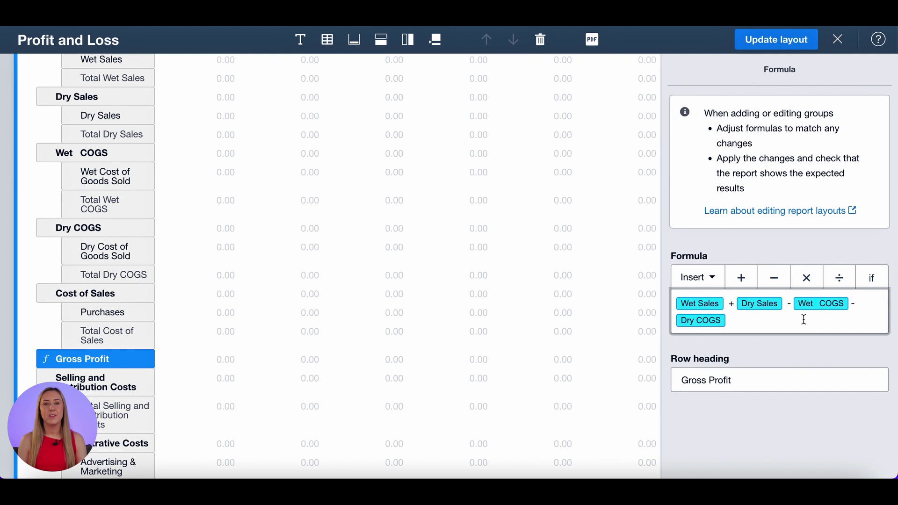
pyautogui.write('-')
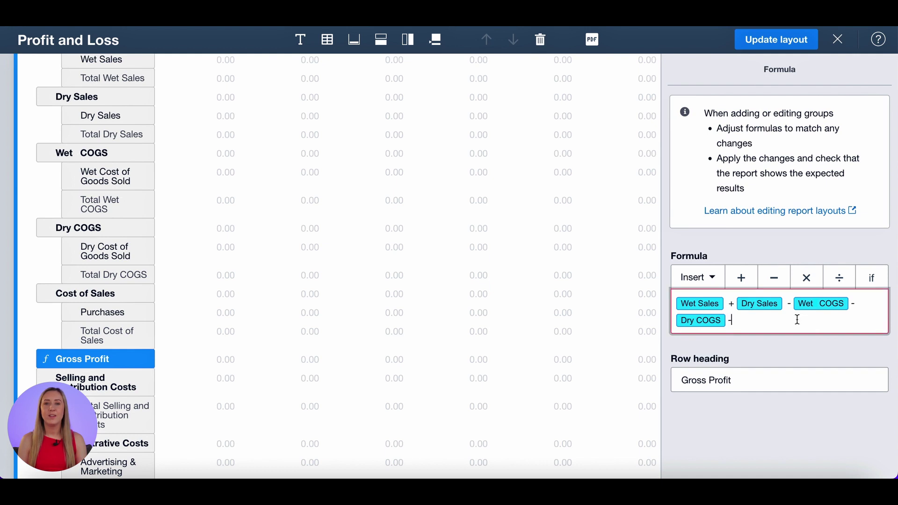
pyautogui.click(706, 278)
pyautogui.click(707, 243)
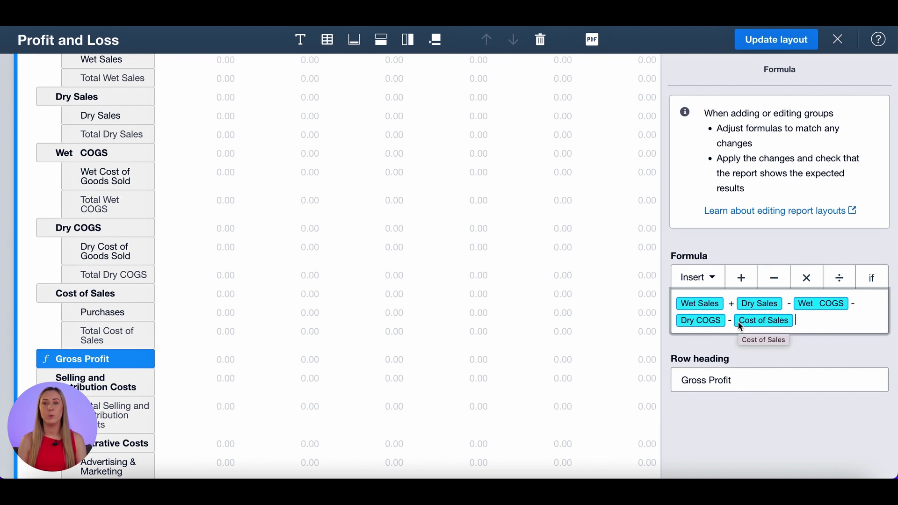
pyautogui.click(732, 425)
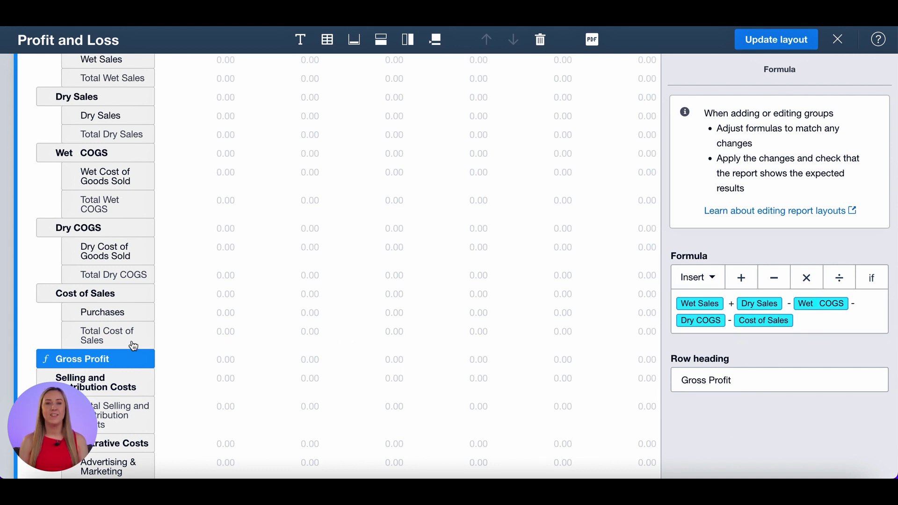
# Add a Wet Gross Profit formula row calculating Wet Sales - Wet COGS
pyautogui.click(386, 43)
pyautogui.click(399, 114)
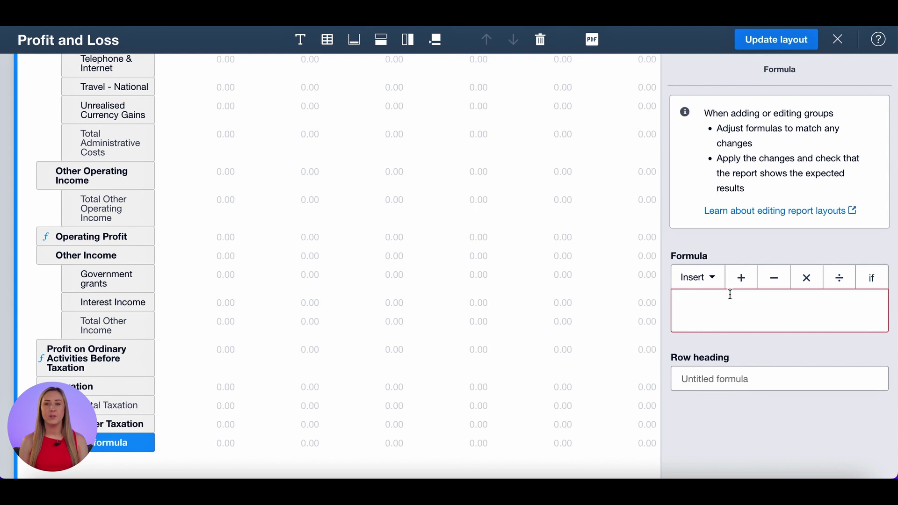
pyautogui.click(704, 379)
pyautogui.write('Wet Gross Profit')
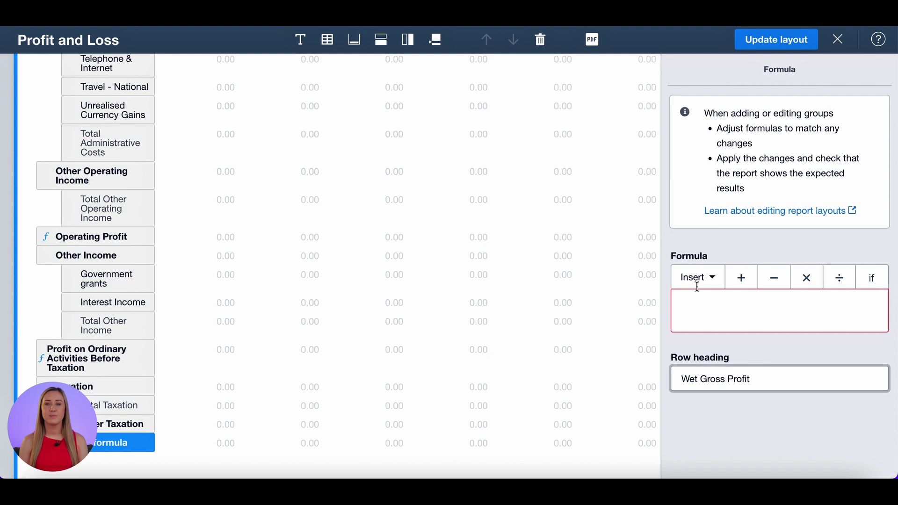
pyautogui.click(704, 278)
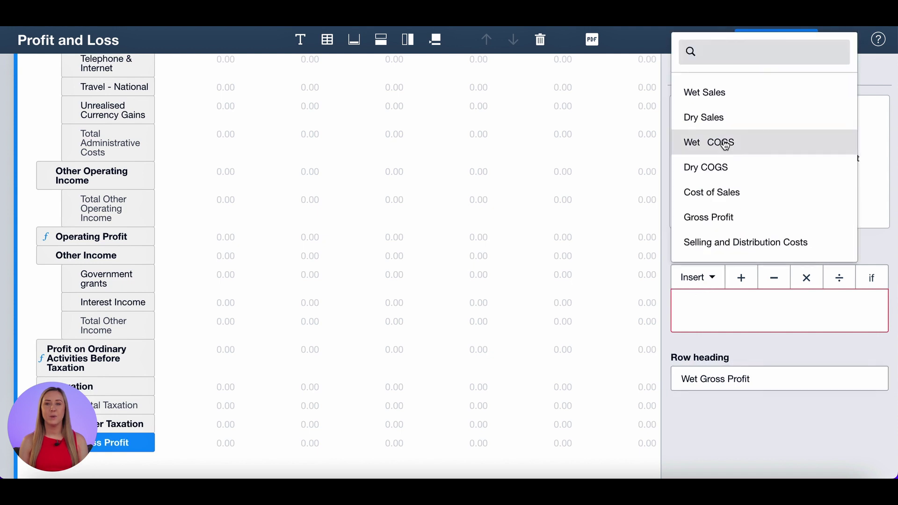
pyautogui.click(728, 106)
pyautogui.click(762, 284)
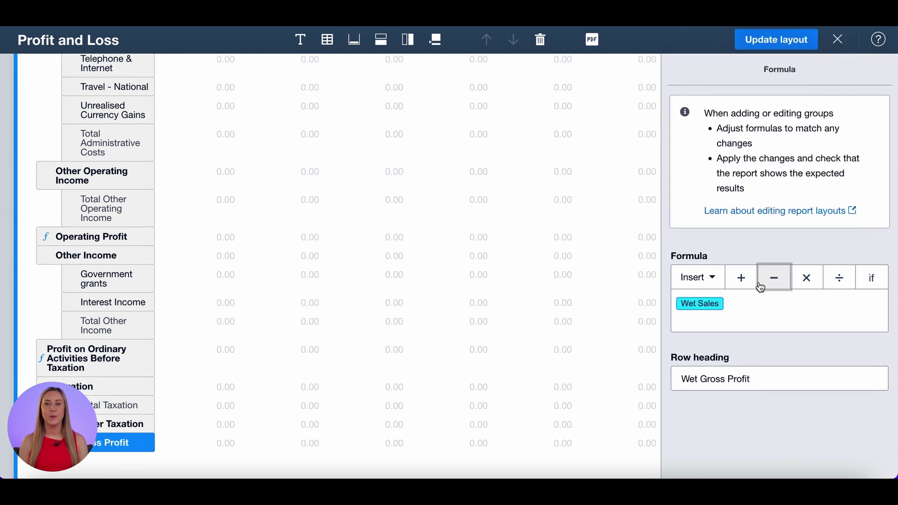
pyautogui.click(693, 276)
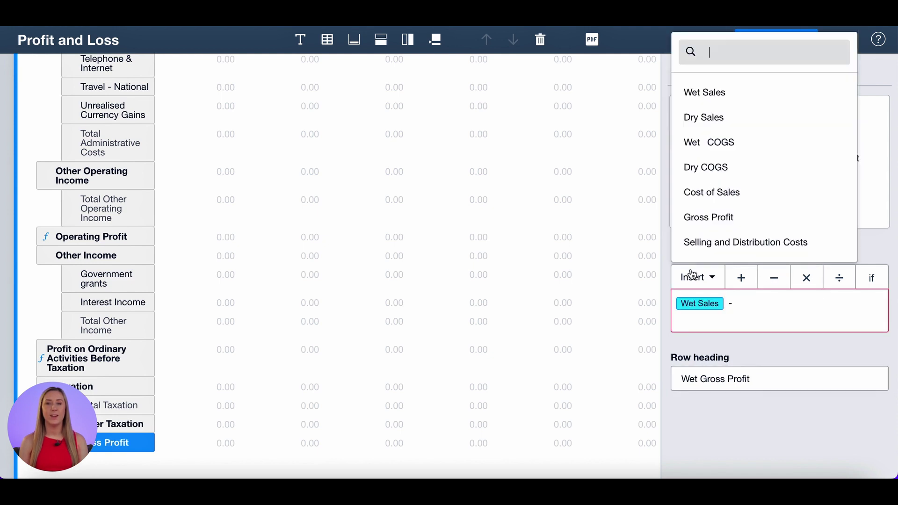
pyautogui.click(738, 138)
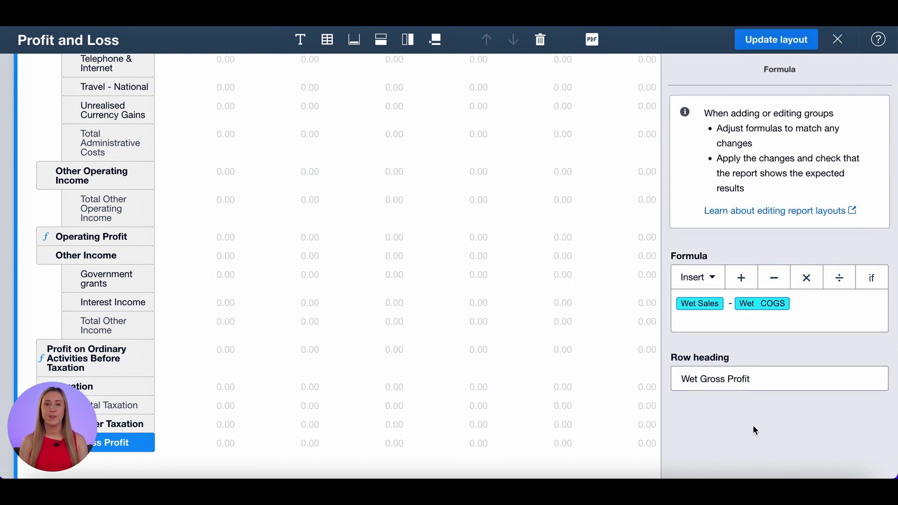
# Add a Dry Gross Profit formula row calculating Dry Sales - Dry COGS
pyautogui.click(382, 42)
pyautogui.click(393, 110)
pyautogui.click(695, 378)
pyautogui.write('Dry')
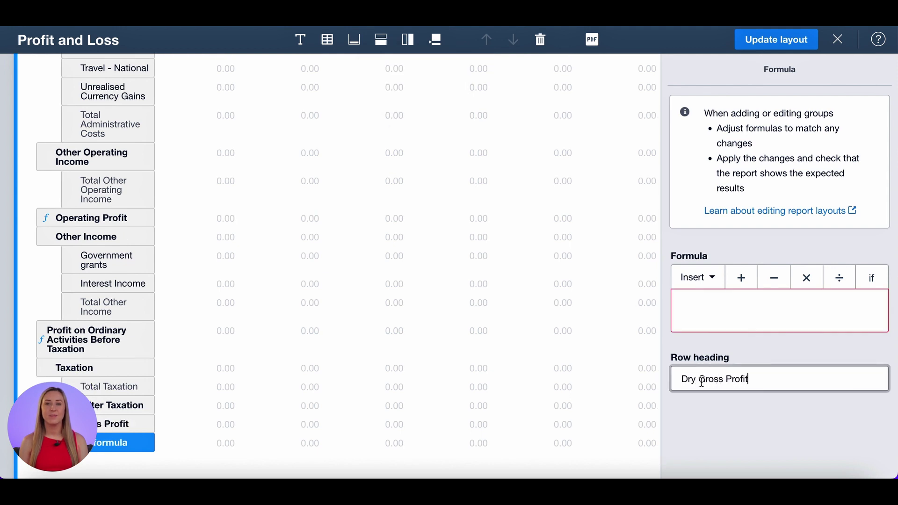
pyautogui.click(714, 286)
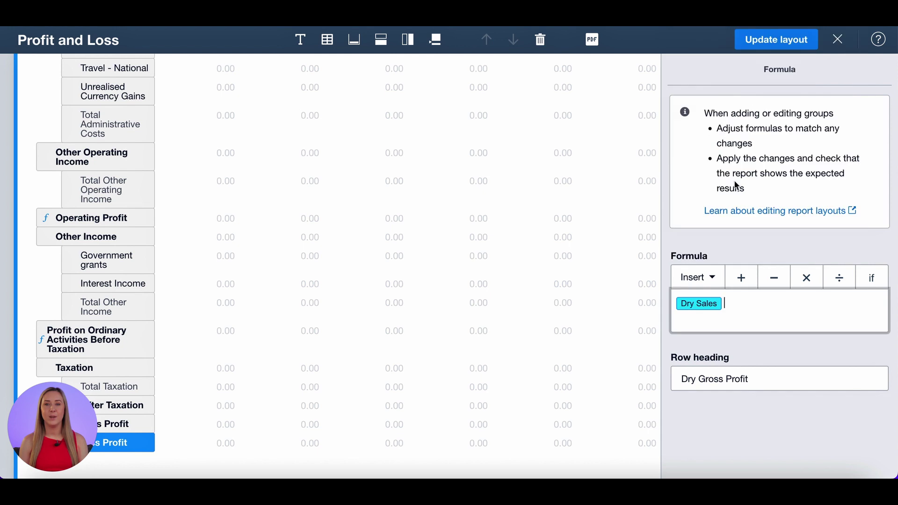
pyautogui.click(772, 289)
pyautogui.click(706, 278)
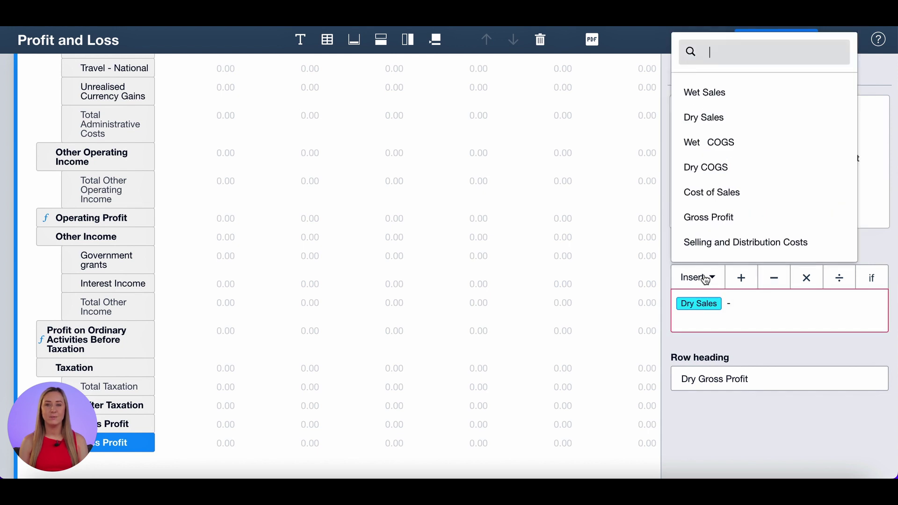
pyautogui.scroll(-1, 737, 171)
pyautogui.click(738, 149)
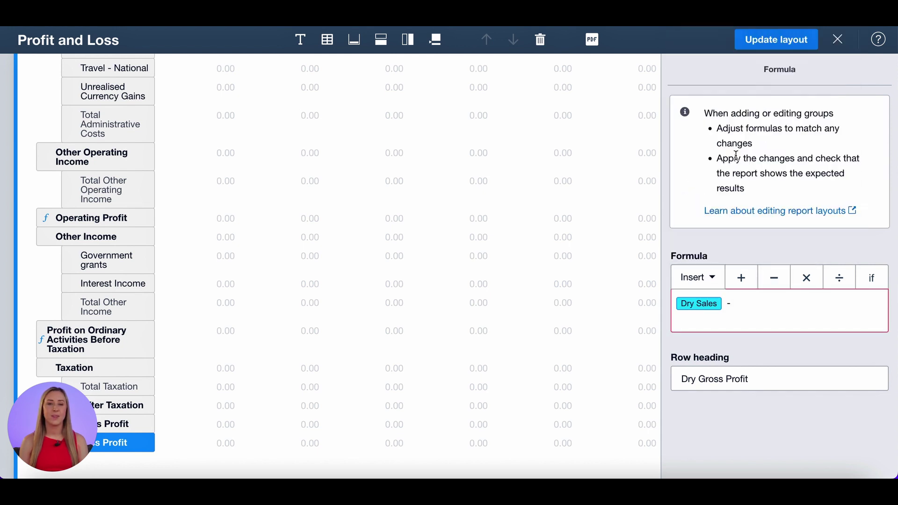
# Move the finished Dry Gross Profit row between Wet Gross Profit and Gross Profit
pyautogui.click(713, 439)
pyautogui.moveTo(113, 428); pyautogui.dragTo(226, 409)
pyautogui.moveTo(108, 443); pyautogui.dragTo(127, 205)
pyautogui.scroll(3, 150, 280)
pyautogui.scroll(3, 145, 211)
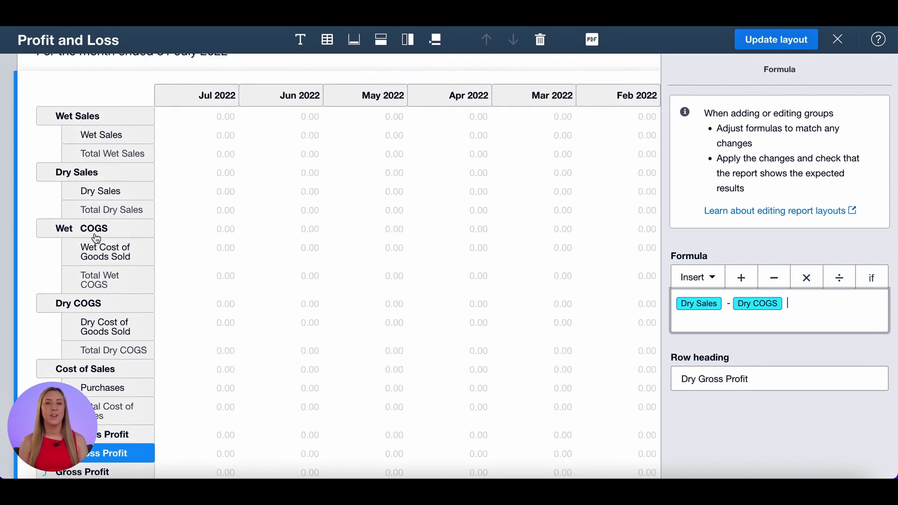
pyautogui.scroll(-2, 110, 330)
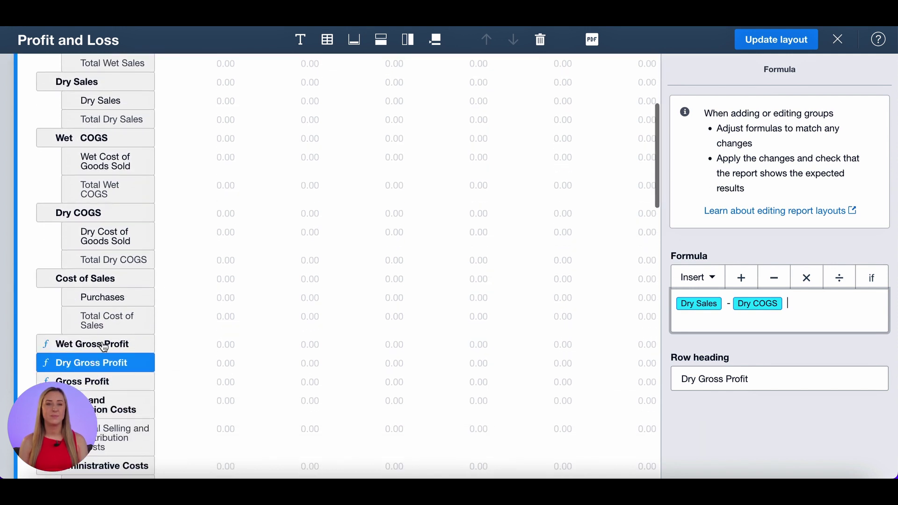
pyautogui.scroll(-6, 173, 369)
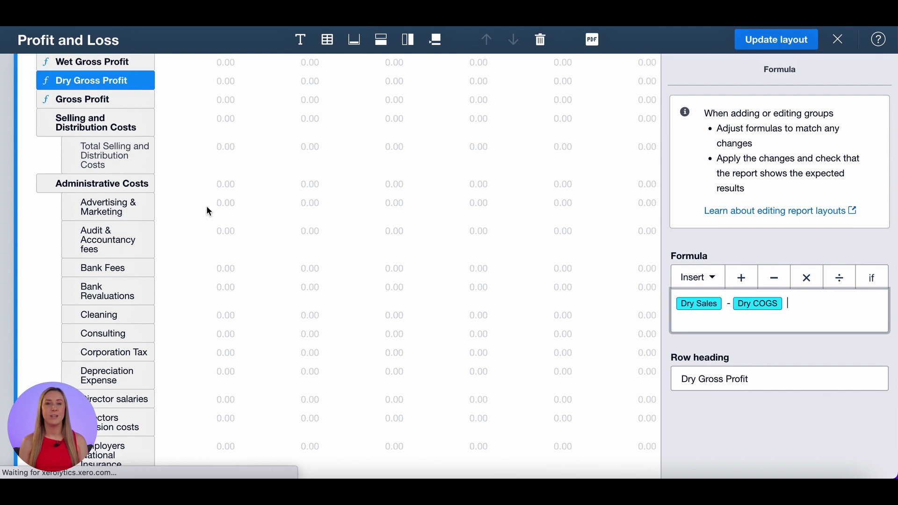
# Add a debit-positive 'Director costs' group and place it below Administrative Costs
pyautogui.click(381, 42)
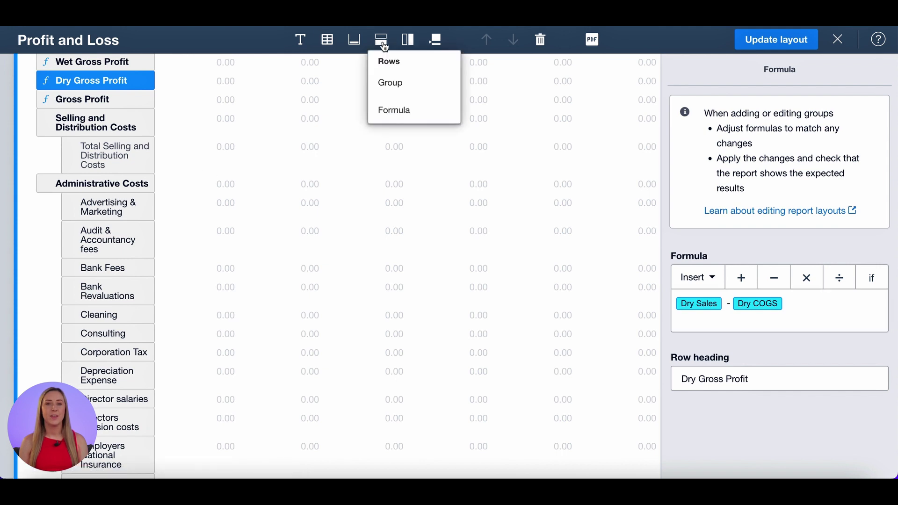
pyautogui.click(395, 84)
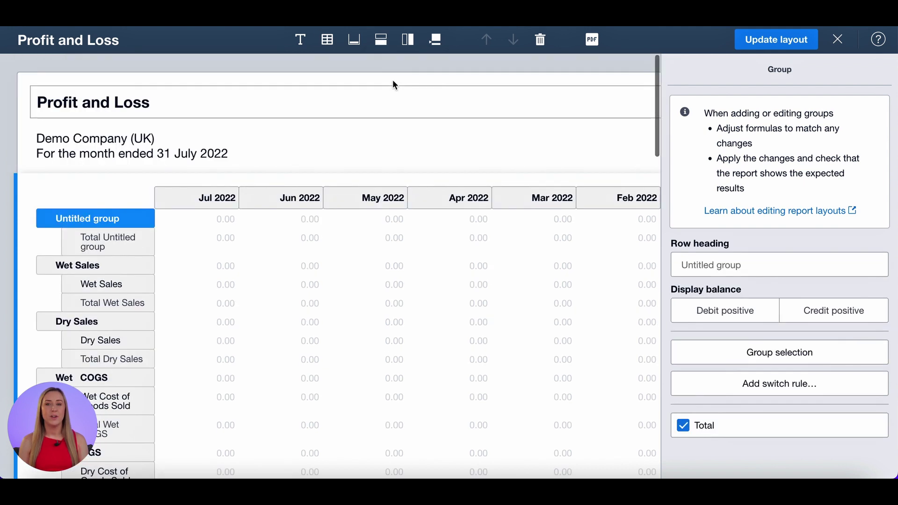
pyautogui.click(722, 256)
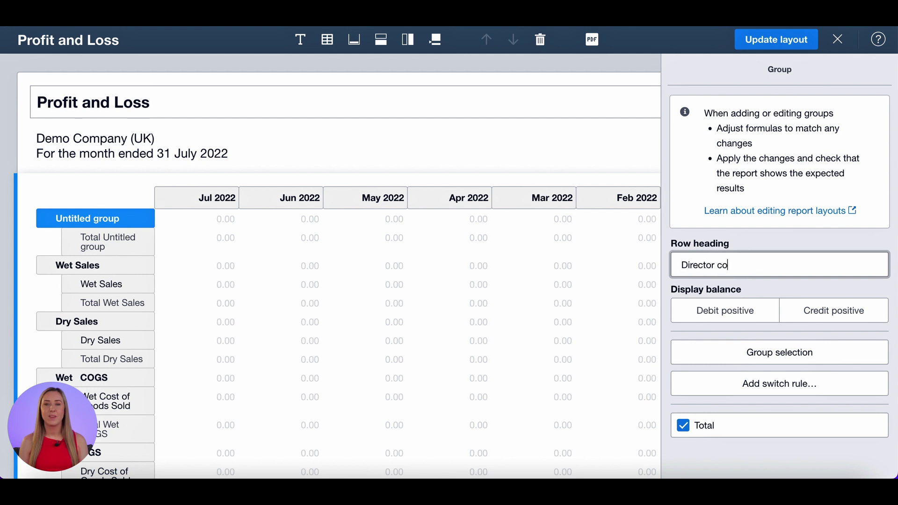
pyautogui.click(757, 308)
pyautogui.click(353, 160)
pyautogui.scroll(-5, 187, 234)
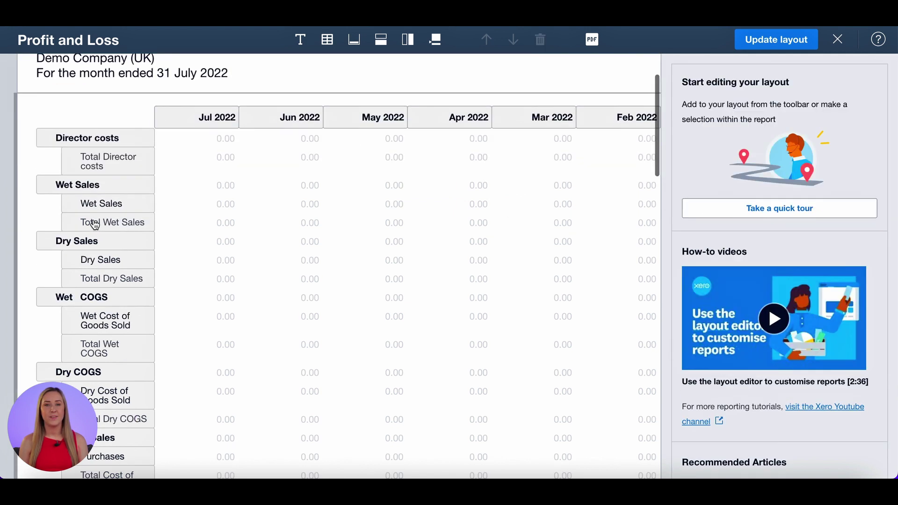
pyautogui.moveTo(103, 69); pyautogui.dragTo(131, 193)
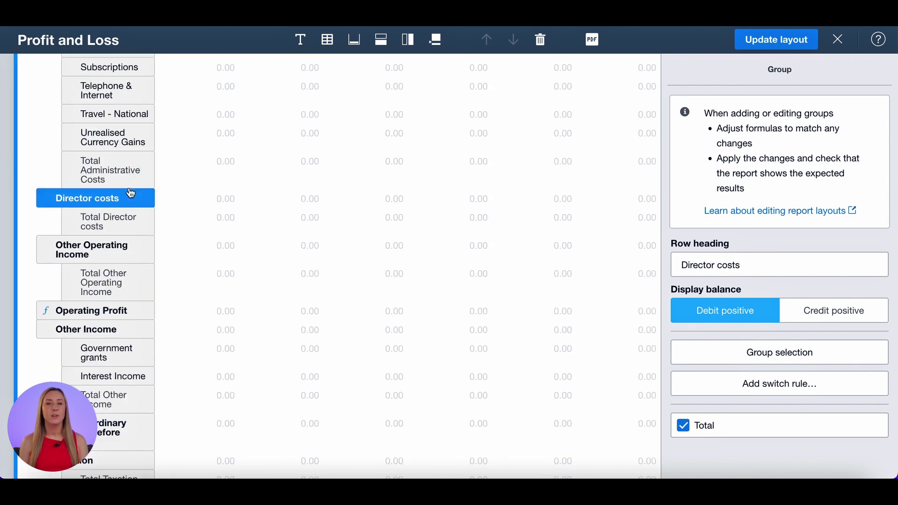
# Move Director salaries and Directors pension costs into the Director costs group
pyautogui.scroll(5, 196, 181)
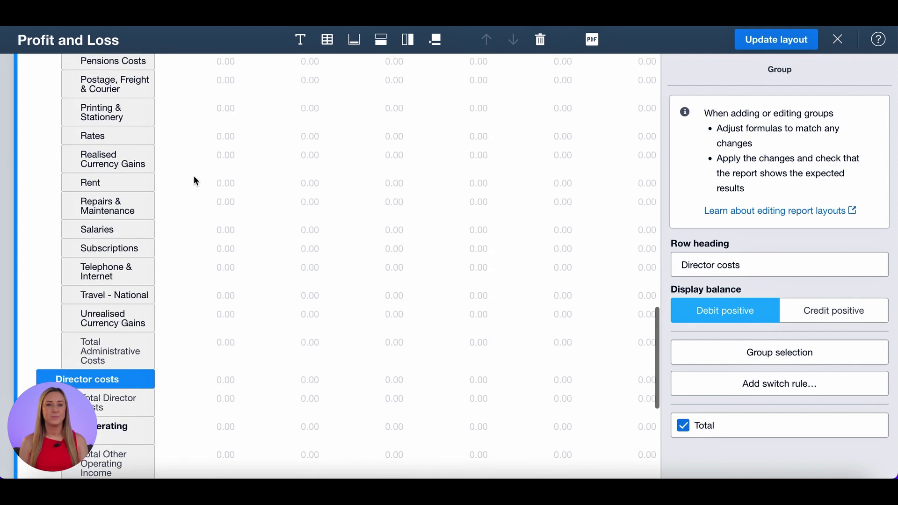
pyautogui.scroll(4, 156, 225)
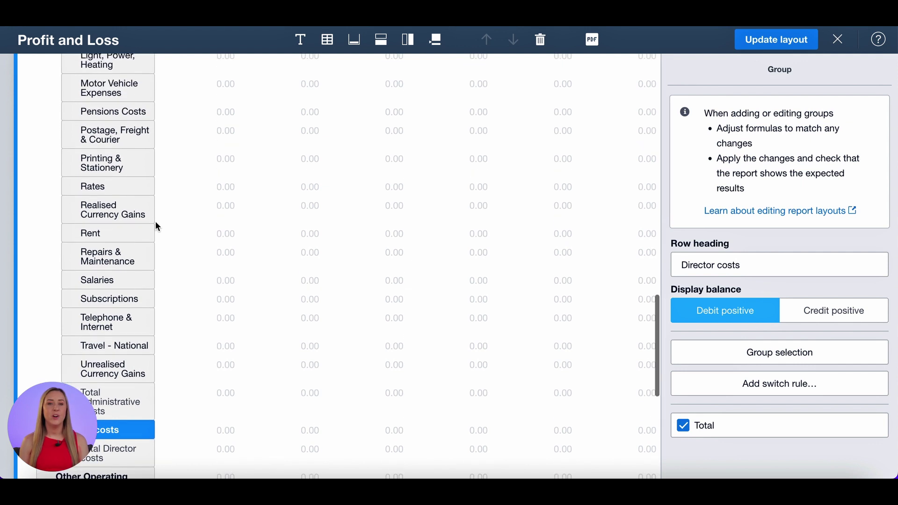
pyautogui.scroll(5, 156, 225)
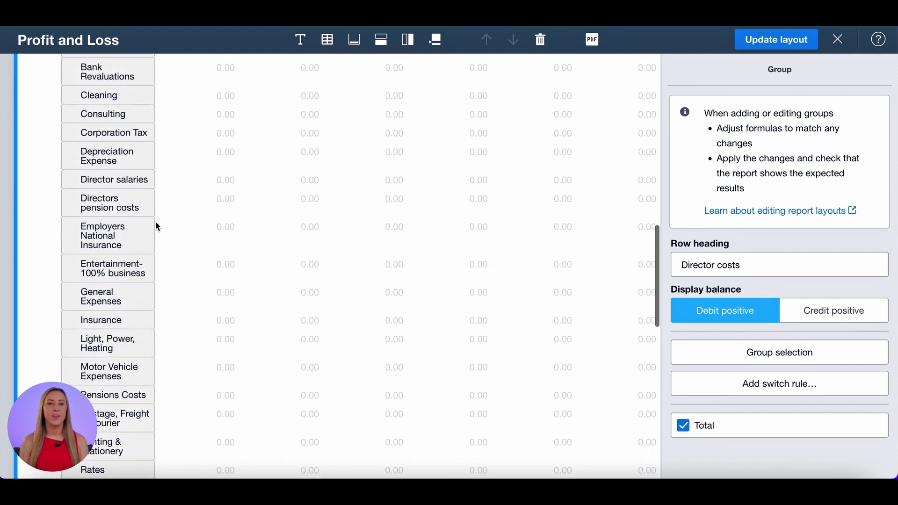
pyautogui.click(135, 180)
pyautogui.moveTo(136, 180); pyautogui.dragTo(123, 156)
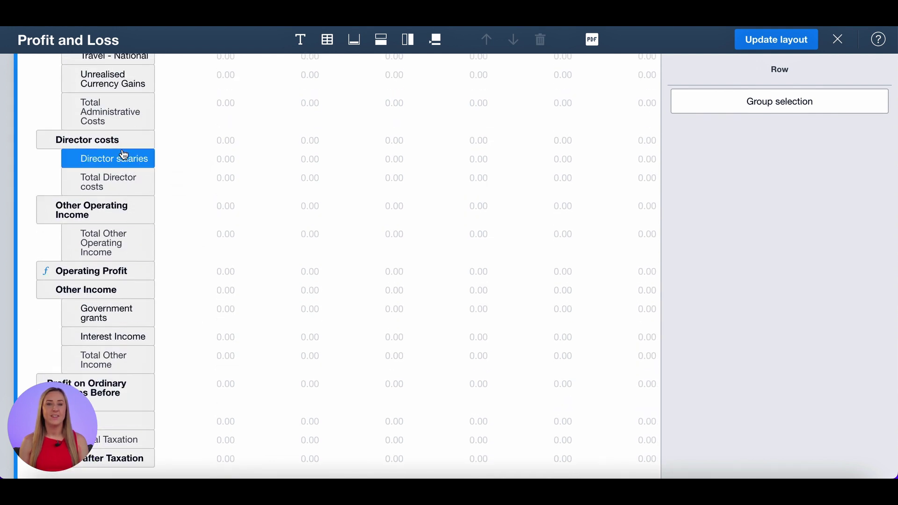
pyautogui.scroll(10, 202, 135)
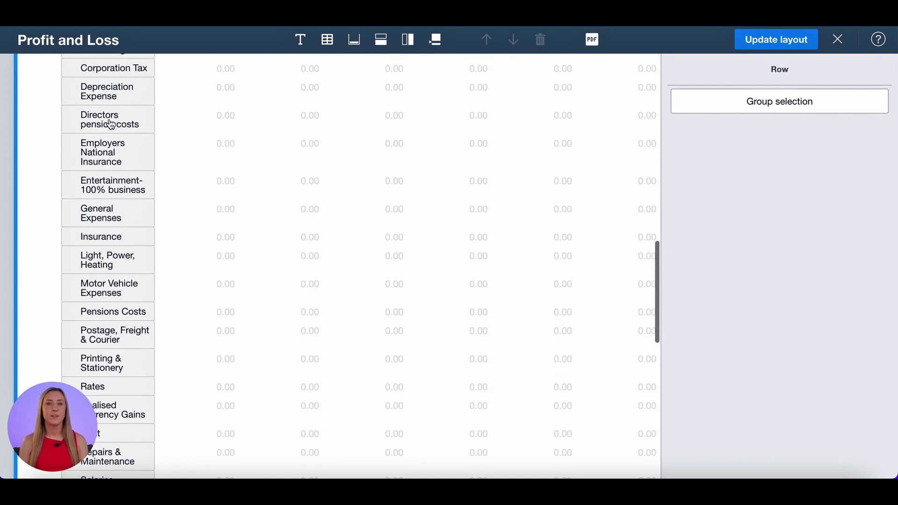
pyautogui.moveTo(110, 120); pyautogui.dragTo(161, 157)
pyautogui.scroll(-10, 118, 373)
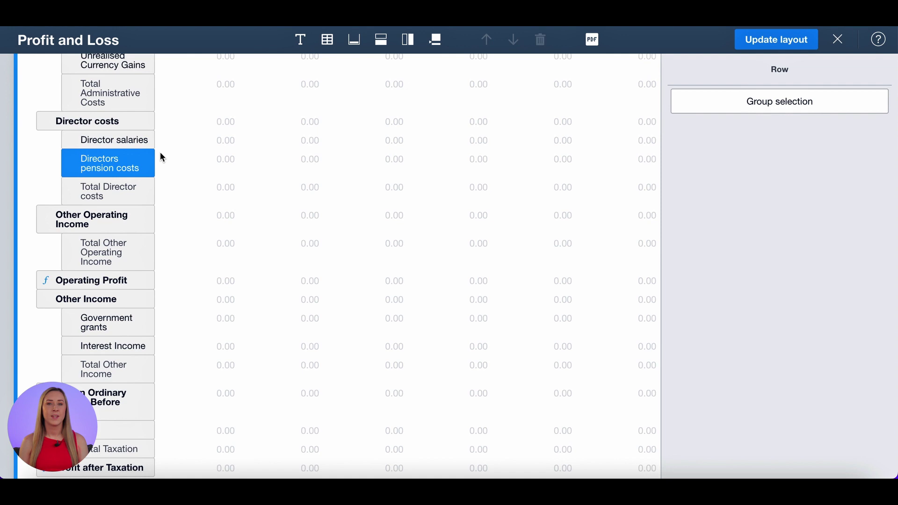
# Add a debit-positive group named 'Staff costs' and place it below Director costs
pyautogui.click(381, 41)
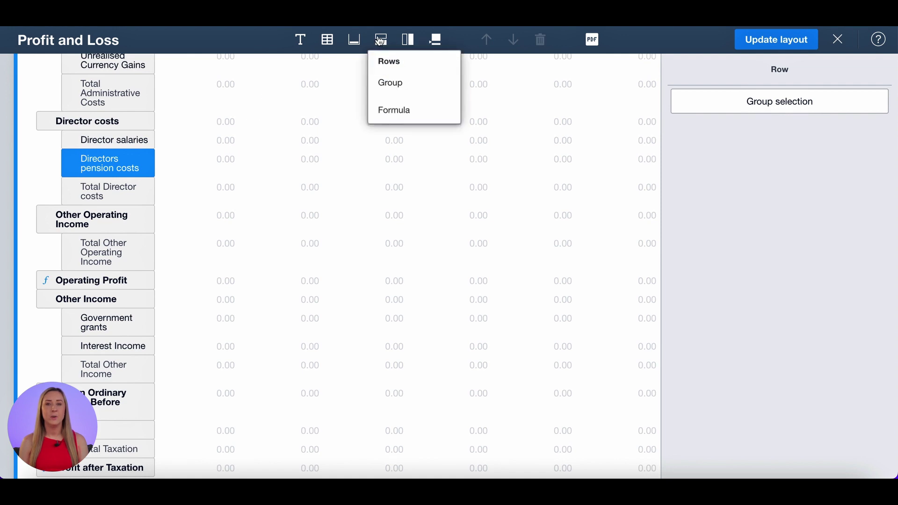
pyautogui.click(386, 87)
pyautogui.click(714, 257)
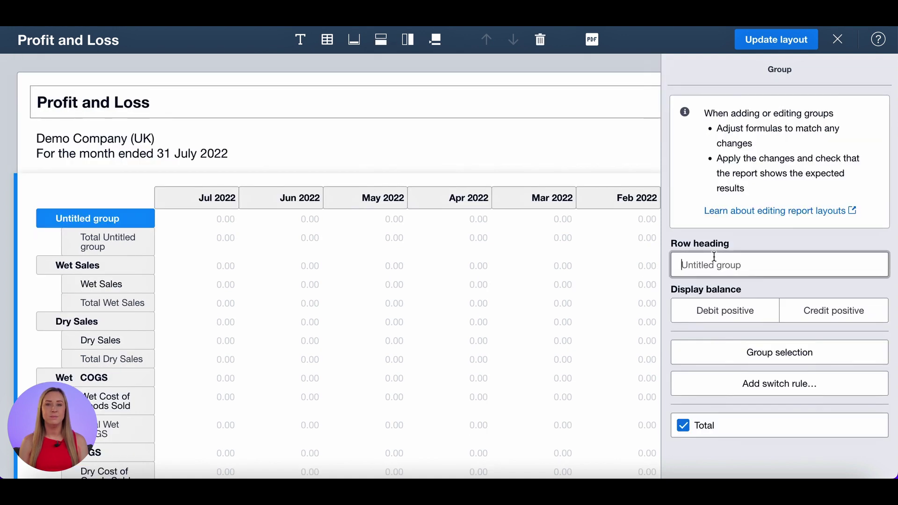
pyautogui.write('Staff costs')
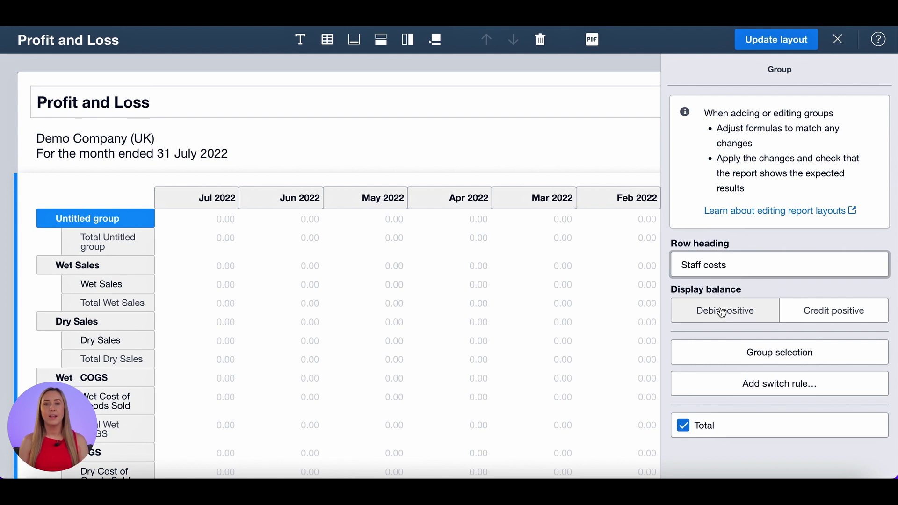
pyautogui.click(723, 310)
pyautogui.moveTo(123, 221); pyautogui.dragTo(117, 311)
# Move Salaries, Pensions Costs and Employers National Insurance into the Staff costs group
pyautogui.scroll(1, 166, 250)
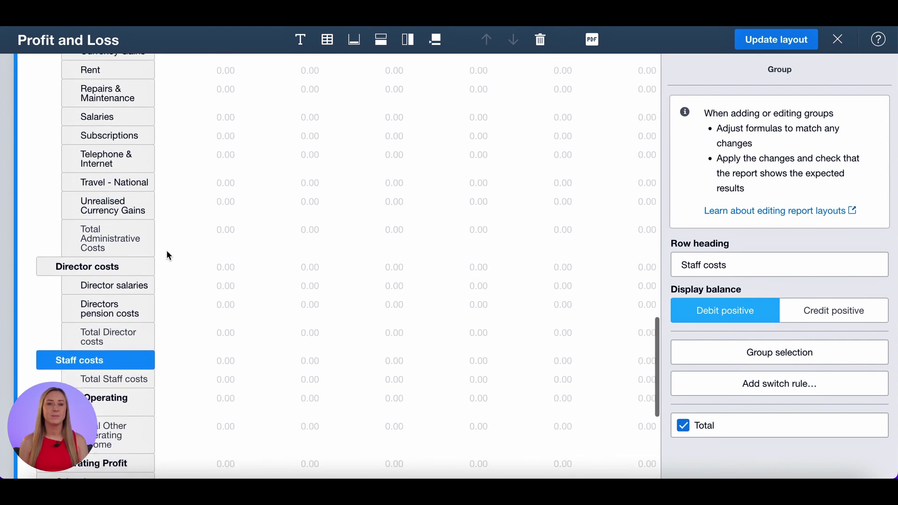
pyautogui.click(123, 116)
pyautogui.moveTo(123, 117); pyautogui.dragTo(106, 378)
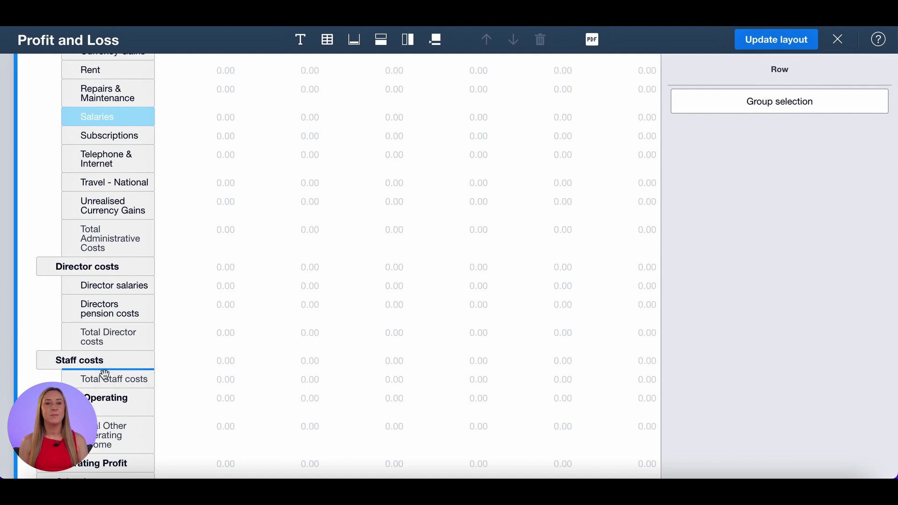
pyautogui.scroll(2, 133, 247)
pyautogui.scroll(5, 136, 243)
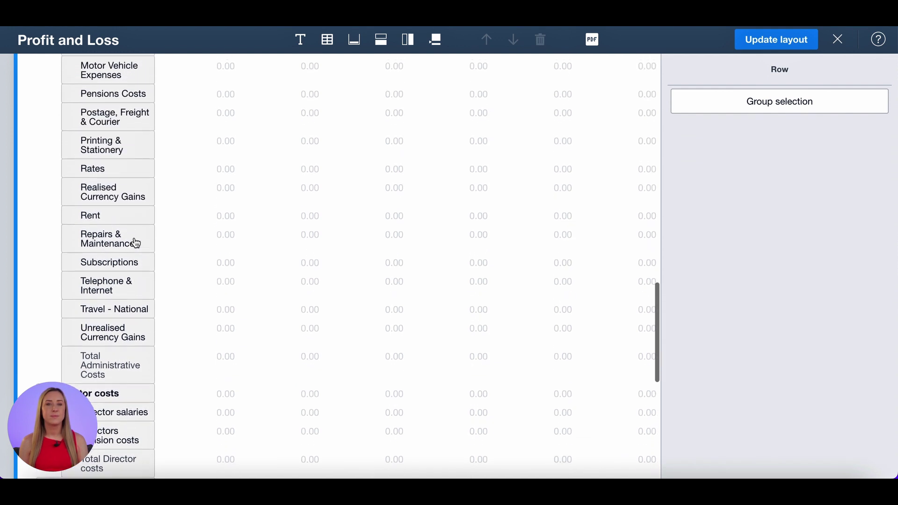
pyautogui.moveTo(133, 145); pyautogui.dragTo(117, 162)
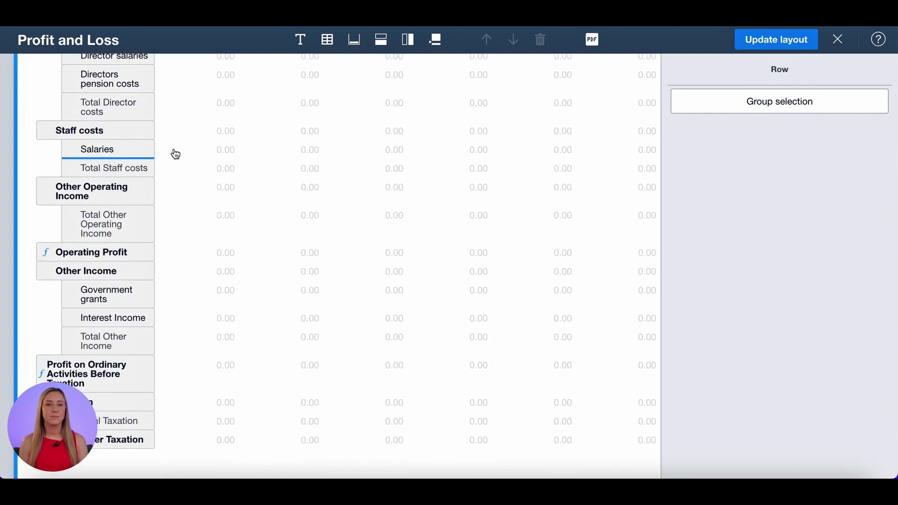
pyautogui.scroll(10, 172, 153)
pyautogui.scroll(3, 140, 159)
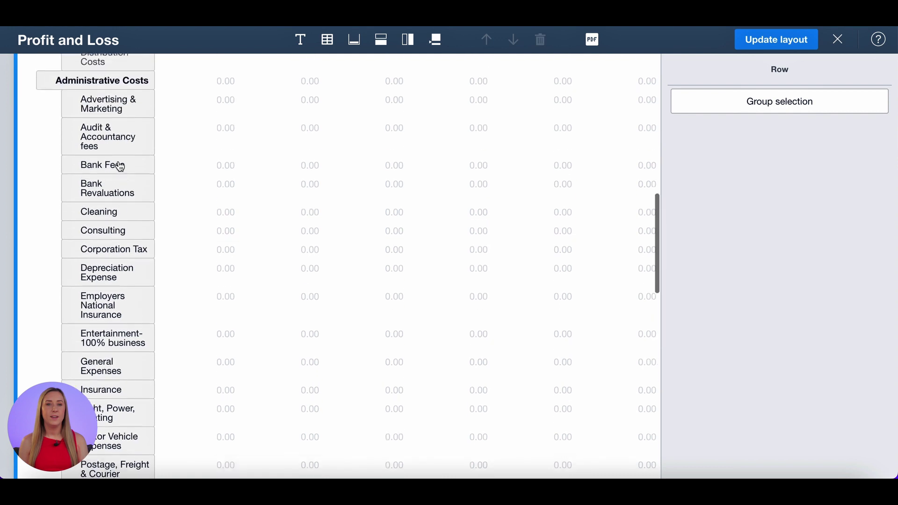
pyautogui.moveTo(103, 310); pyautogui.dragTo(104, 160)
# Add a debit-positive 'Property costs' group and place it below Total Staff costs
pyautogui.scroll(2, 202, 179)
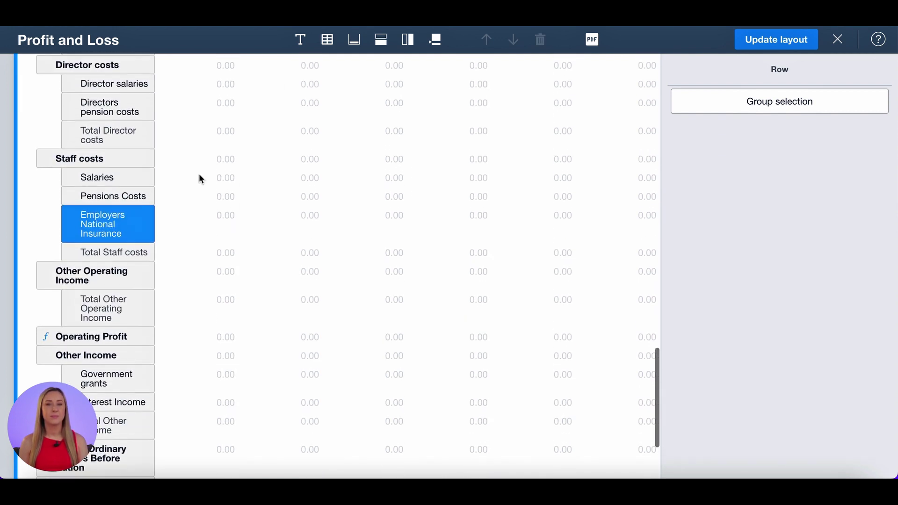
pyautogui.click(381, 42)
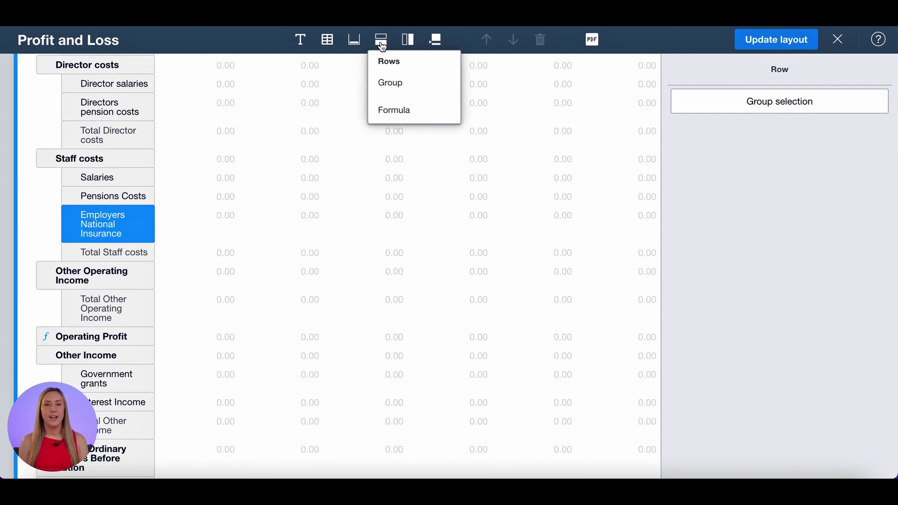
pyautogui.click(391, 83)
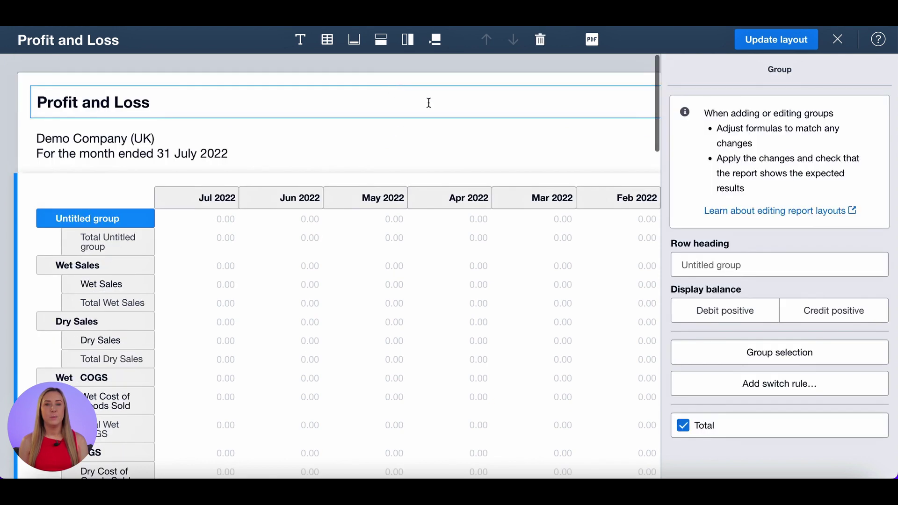
pyautogui.click(701, 260)
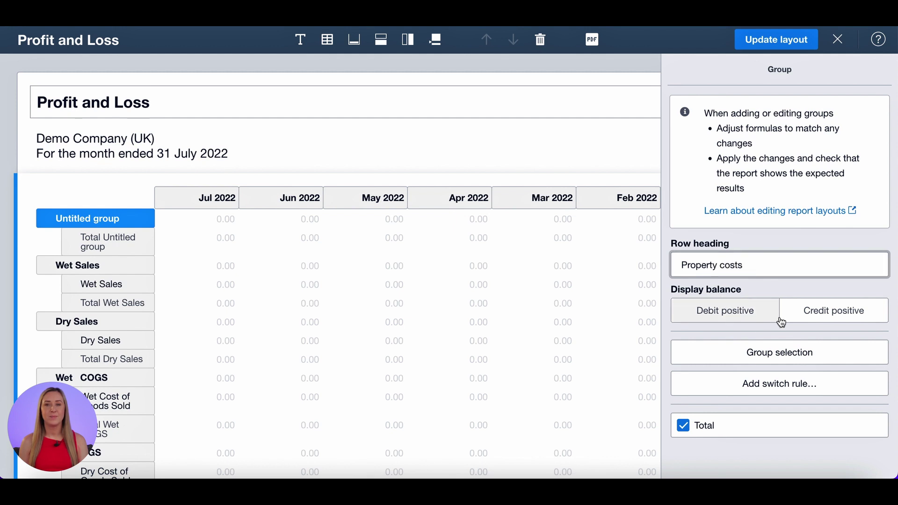
pyautogui.click(746, 318)
pyautogui.click(338, 143)
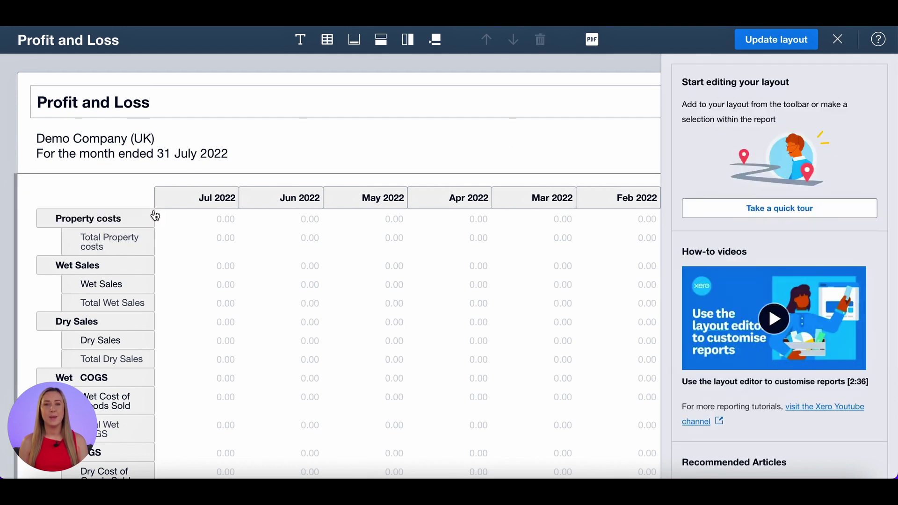
pyautogui.moveTo(152, 215); pyautogui.dragTo(115, 176)
# Move property accounts, including Rates, into the Property costs group
pyautogui.scroll(5, 134, 177)
pyautogui.scroll(3, 135, 179)
pyautogui.scroll(5, 110, 220)
pyautogui.scroll(-6, 131, 274)
pyautogui.moveTo(110, 217)
pyautogui.mouseDown()
pyautogui.moveTo(132, 274)
pyautogui.moveTo(131, 265)
pyautogui.moveTo(92, 463)
pyautogui.moveTo(114, 201)
pyautogui.mouseUp()
pyautogui.scroll(5, 210, 198)
pyautogui.scroll(5, 187, 127)
pyautogui.moveTo(107, 129); pyautogui.dragTo(129, 258)
pyautogui.moveTo(195, 223); pyautogui.dragTo(195, 223)
pyautogui.scroll(-10, 160, 239)
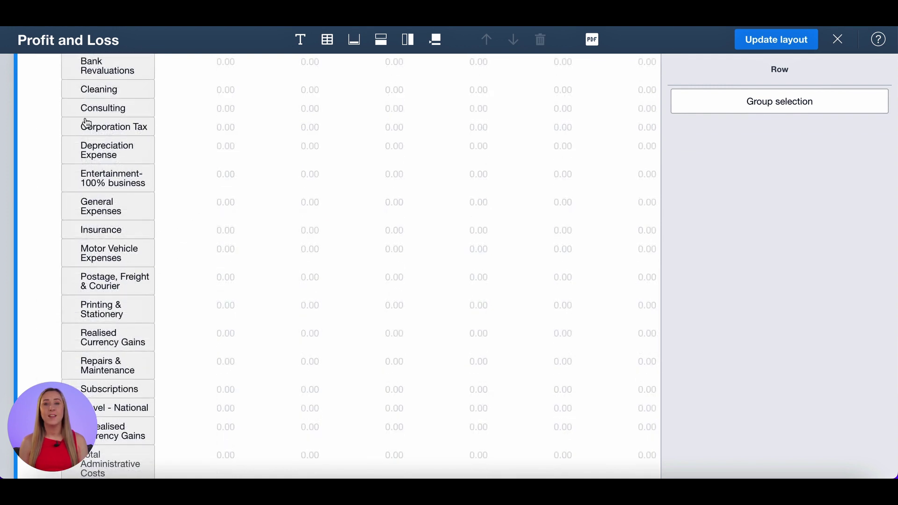
pyautogui.moveTo(144, 130); pyautogui.dragTo(114, 445)
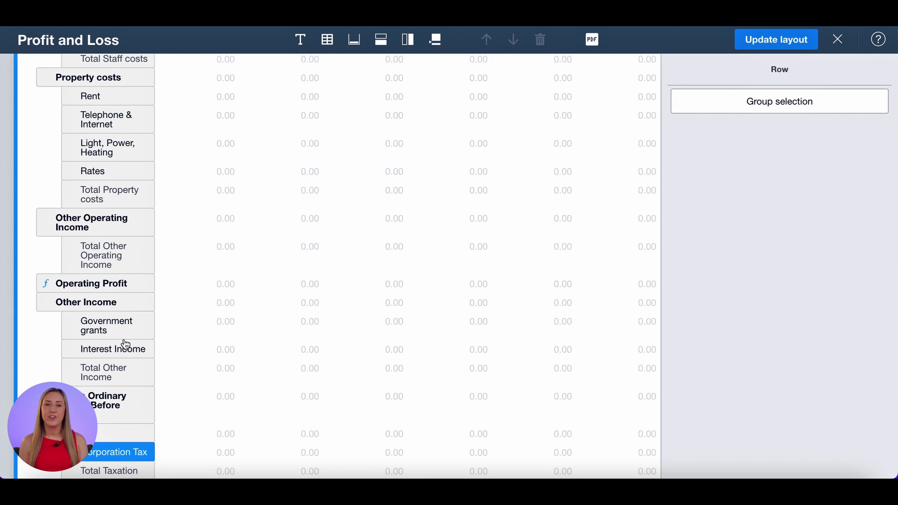
pyautogui.scroll(-2, 201, 341)
pyautogui.scroll(4, 201, 340)
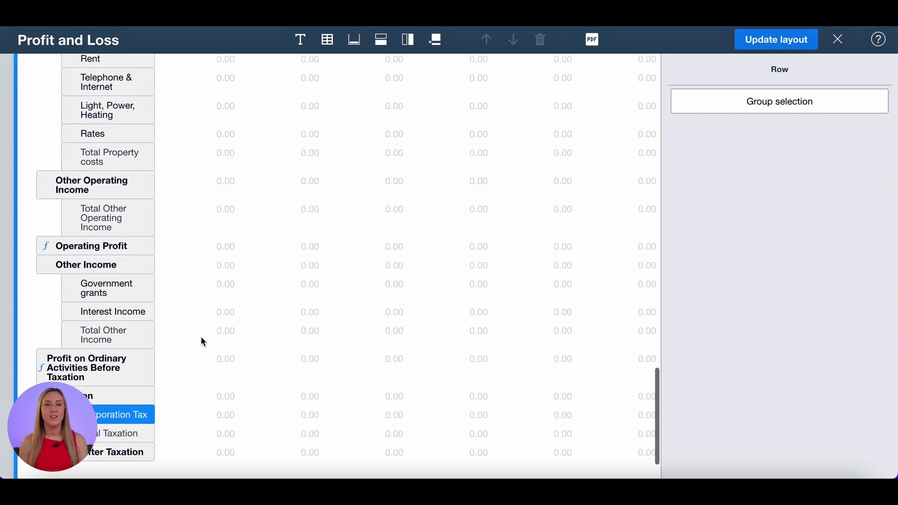
pyautogui.scroll(8, 201, 339)
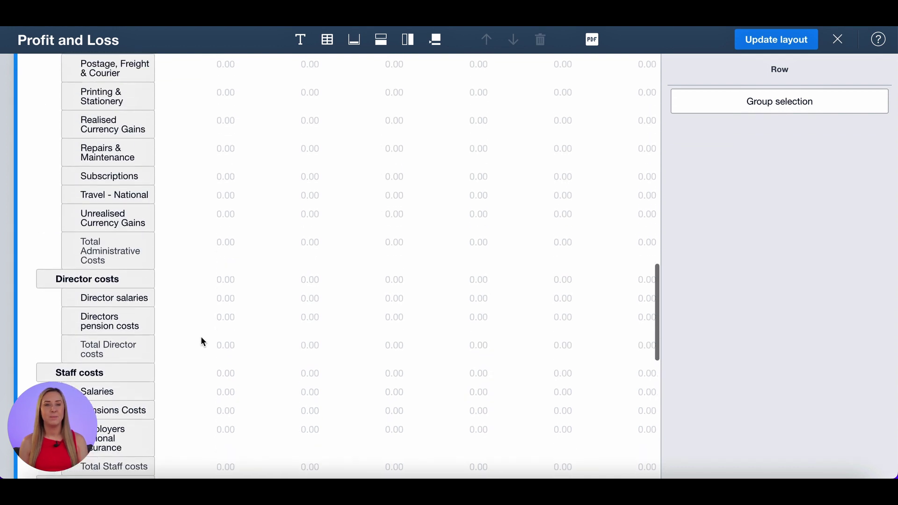
pyautogui.scroll(5, 173, 290)
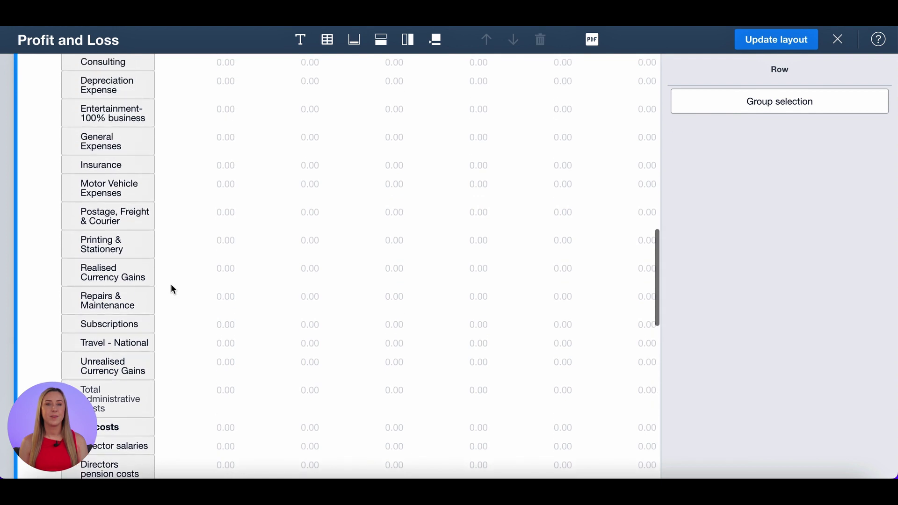
pyautogui.scroll(5, 173, 289)
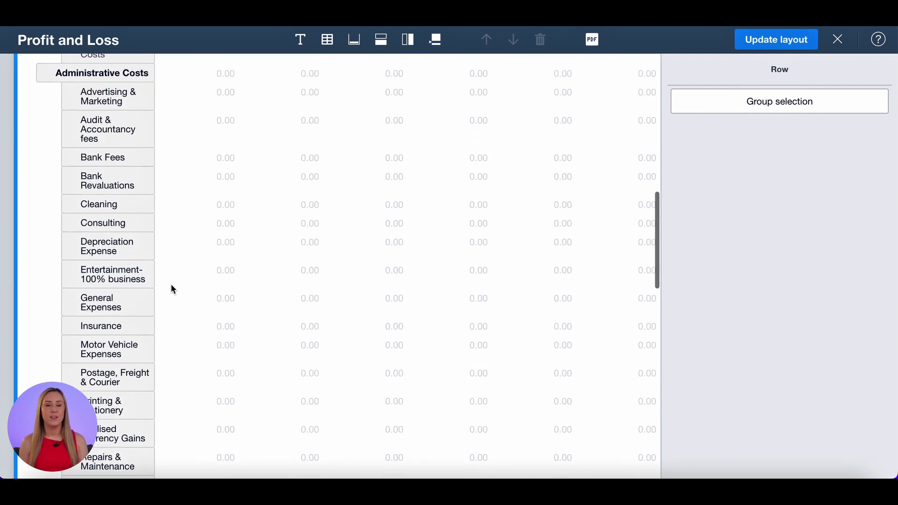
pyautogui.scroll(5, 174, 289)
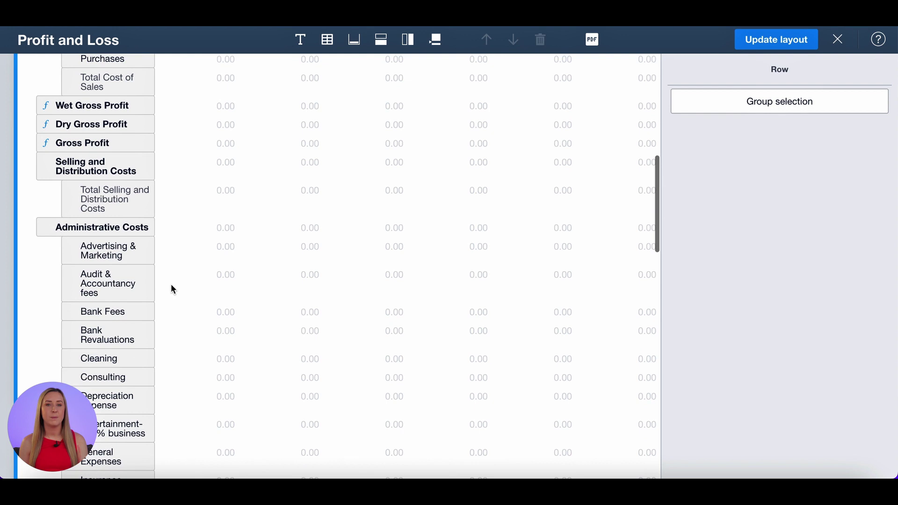
pyautogui.scroll(5, 173, 289)
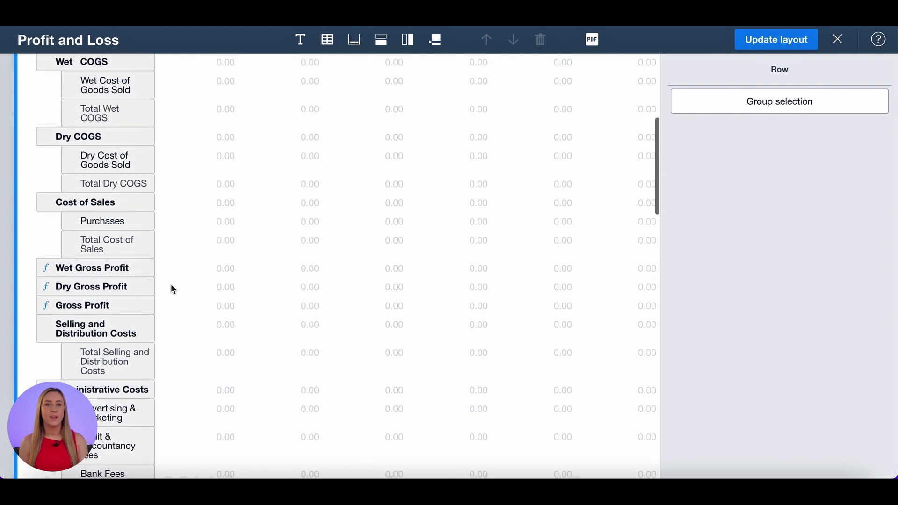
pyautogui.scroll(5, 172, 288)
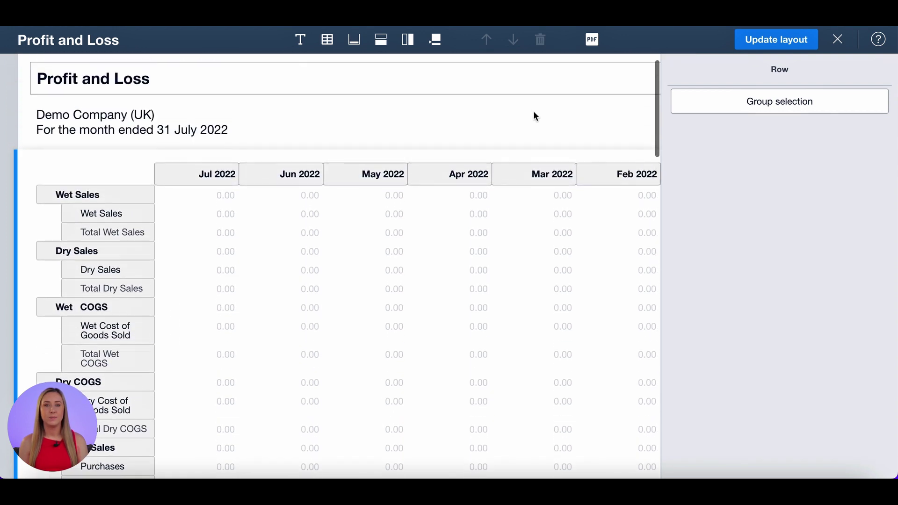
# Apply the layout and review the report down to Profit after Taxation of 665,633.73
pyautogui.click(768, 43)
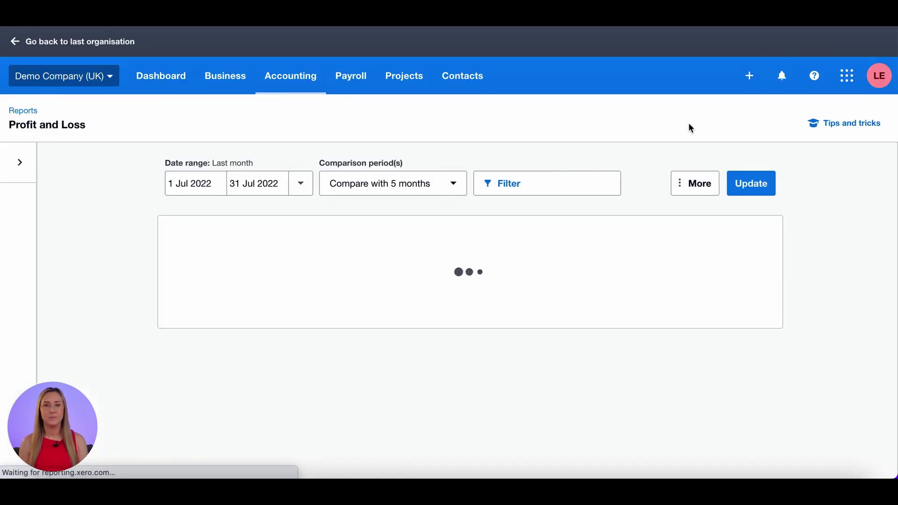
pyautogui.scroll(-3, 658, 139)
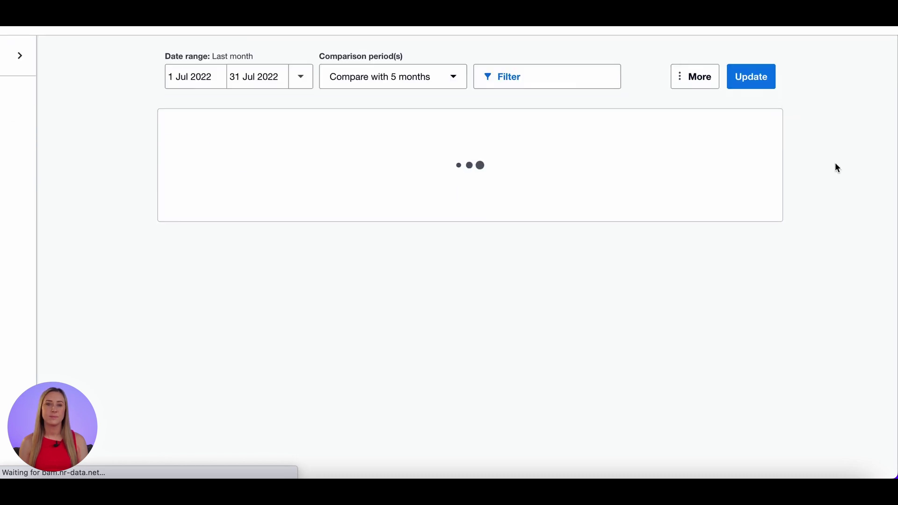
pyautogui.scroll(-2, 837, 167)
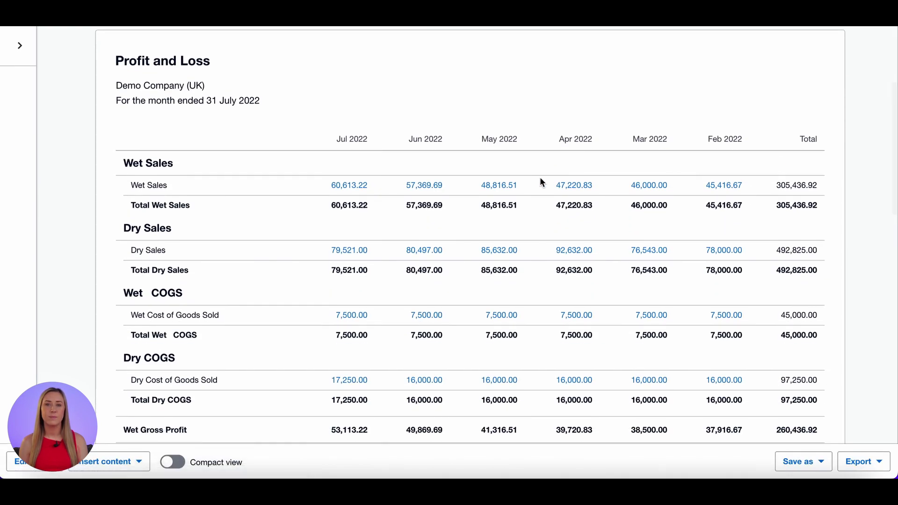
pyautogui.scroll(-2, 539, 182)
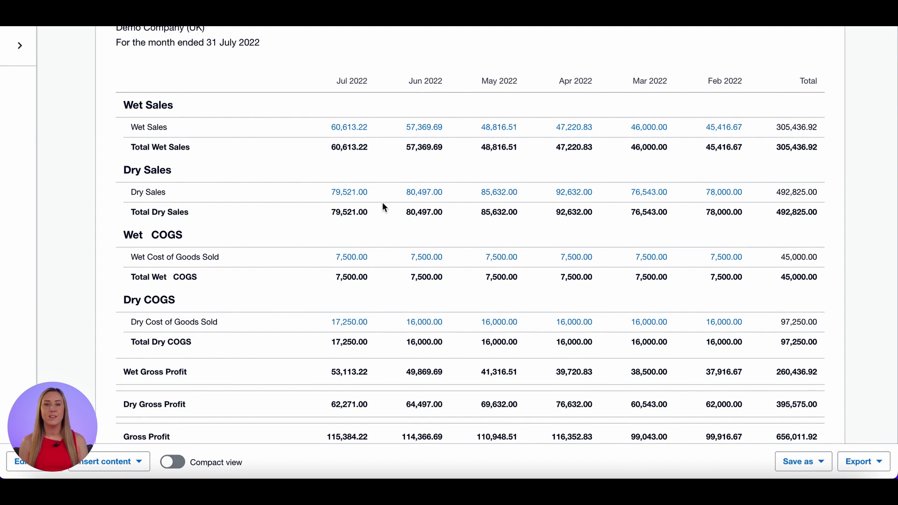
pyautogui.scroll(-2, 378, 224)
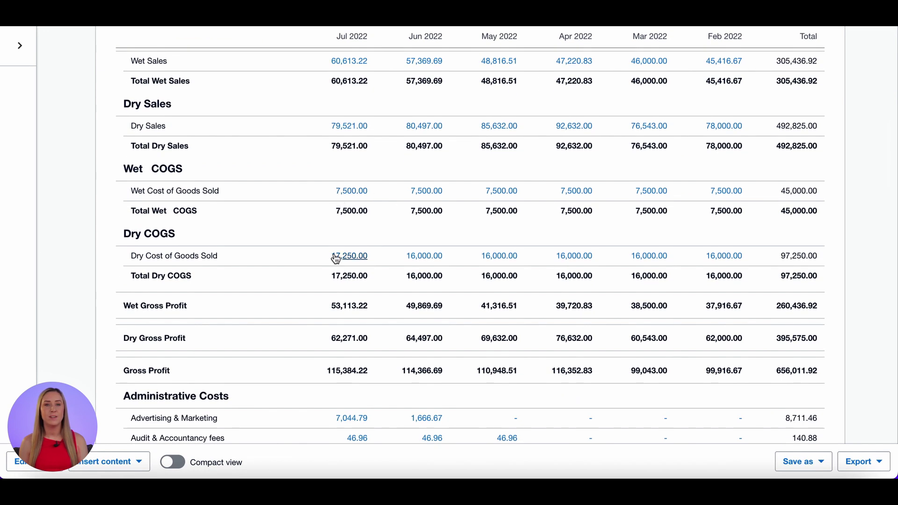
pyautogui.scroll(-2, 375, 254)
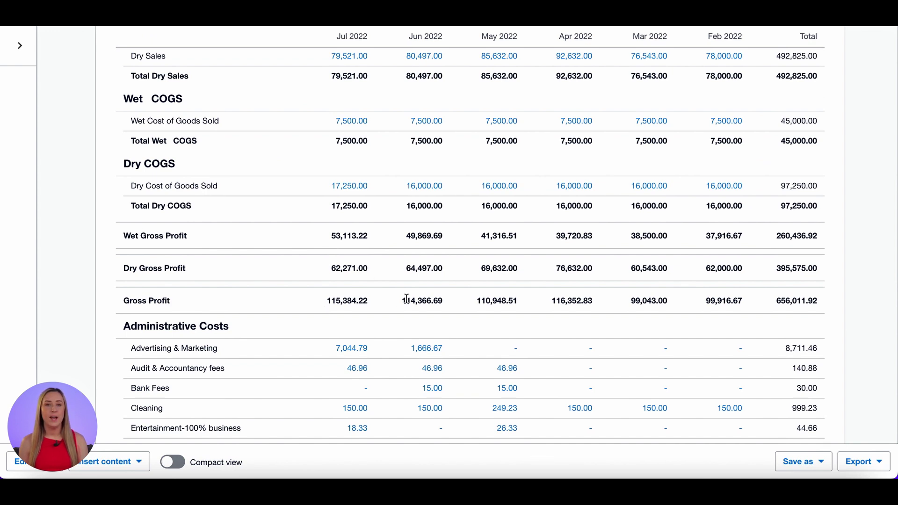
pyautogui.scroll(-8, 407, 298)
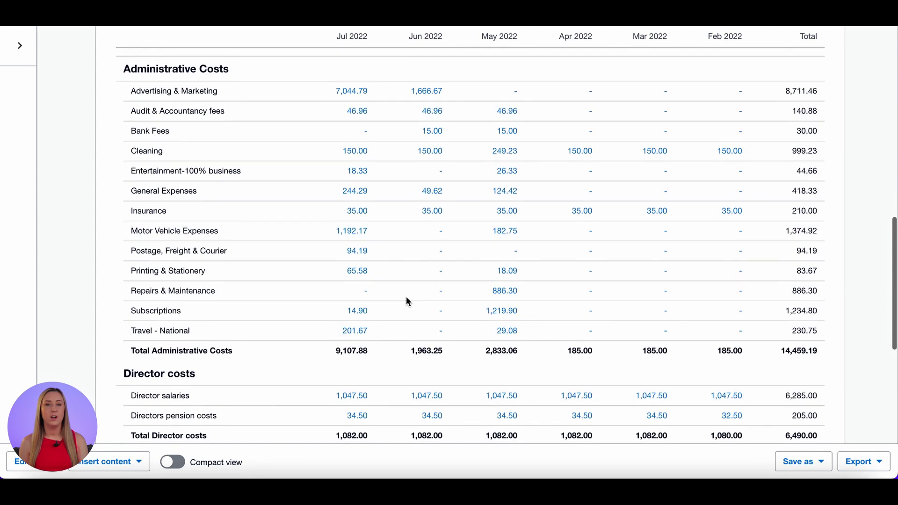
pyautogui.scroll(-7, 408, 319)
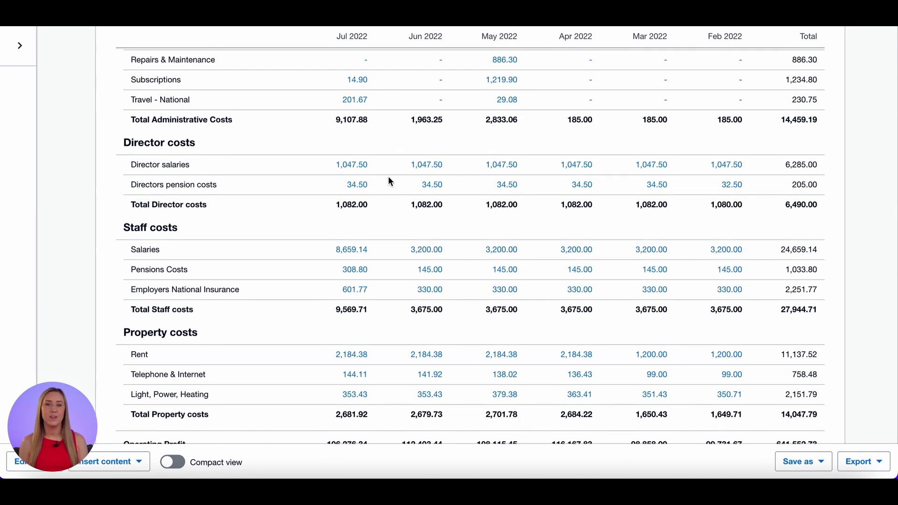
pyautogui.scroll(-3, 388, 178)
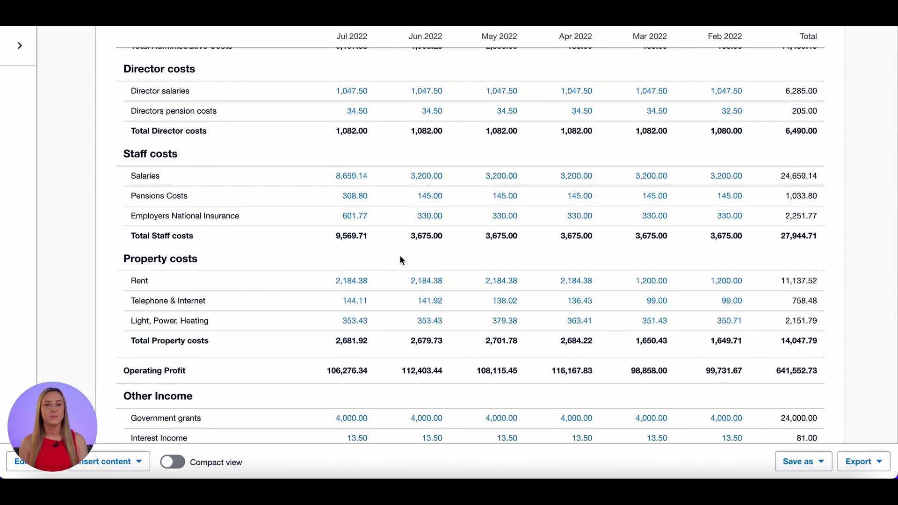
pyautogui.scroll(-3, 400, 255)
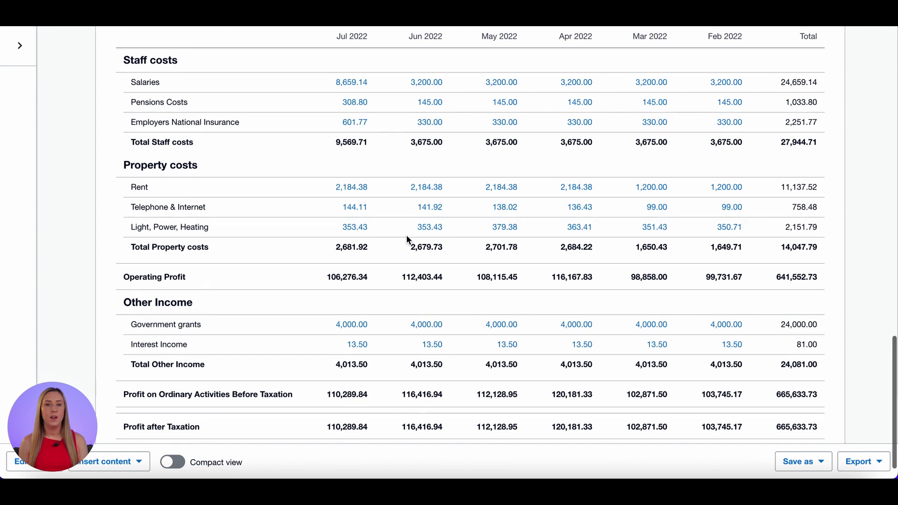
pyautogui.scroll(-1, 406, 239)
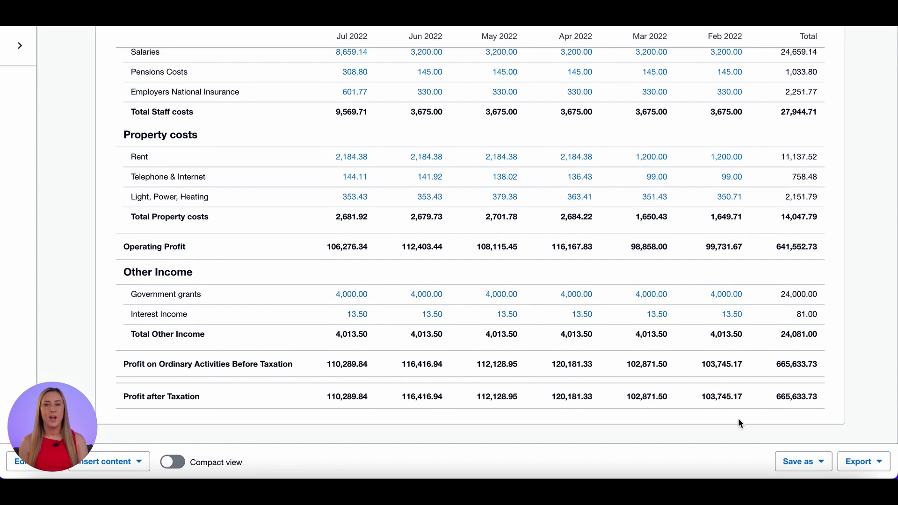
# Save the report as default custom report 'Profit and Loss Detailed'
pyautogui.click(813, 468)
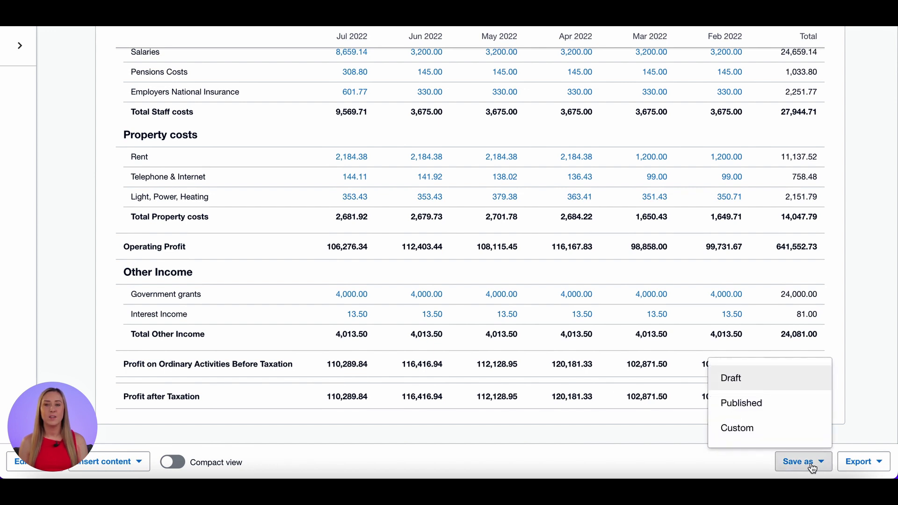
pyautogui.click(797, 436)
pyautogui.click(512, 240)
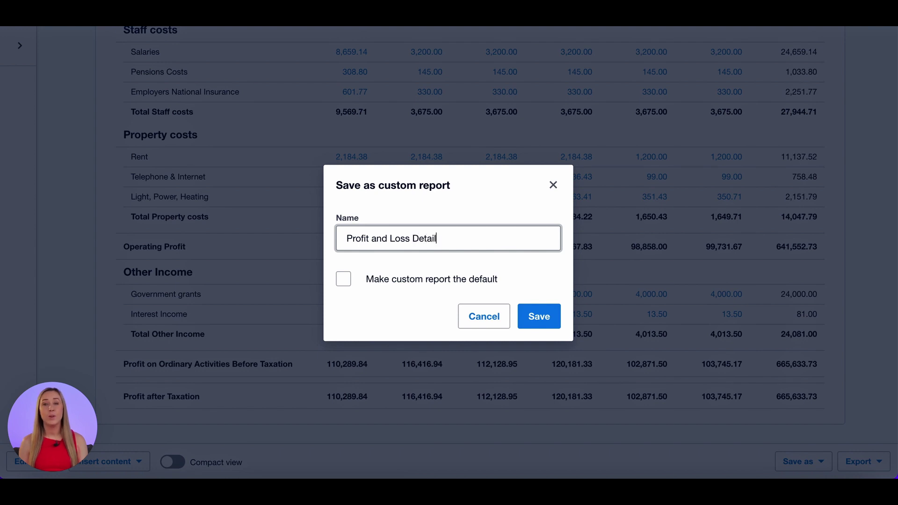
pyautogui.click(350, 283)
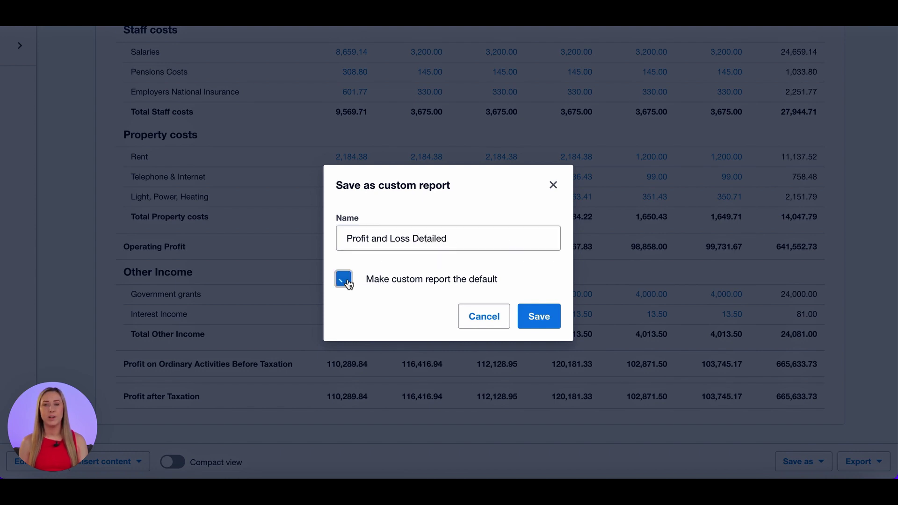
pyautogui.click(549, 322)
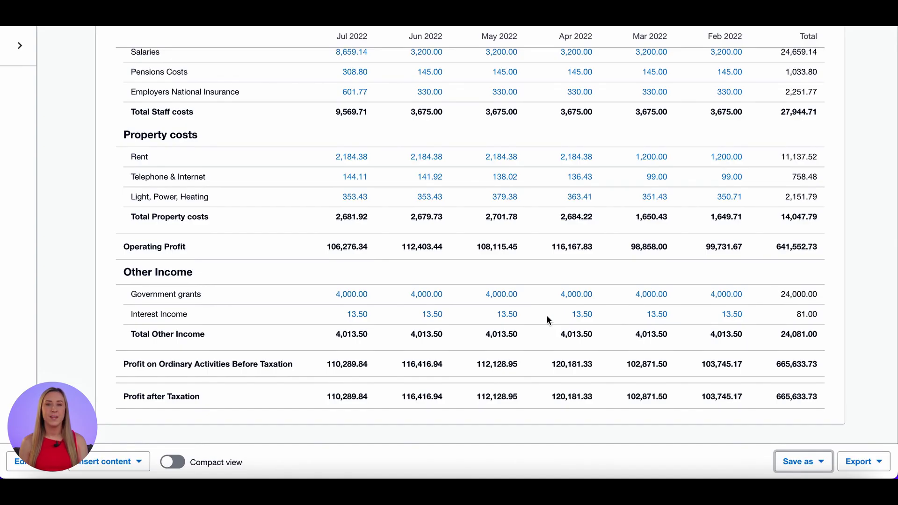
pyautogui.scroll(15, 469, 250)
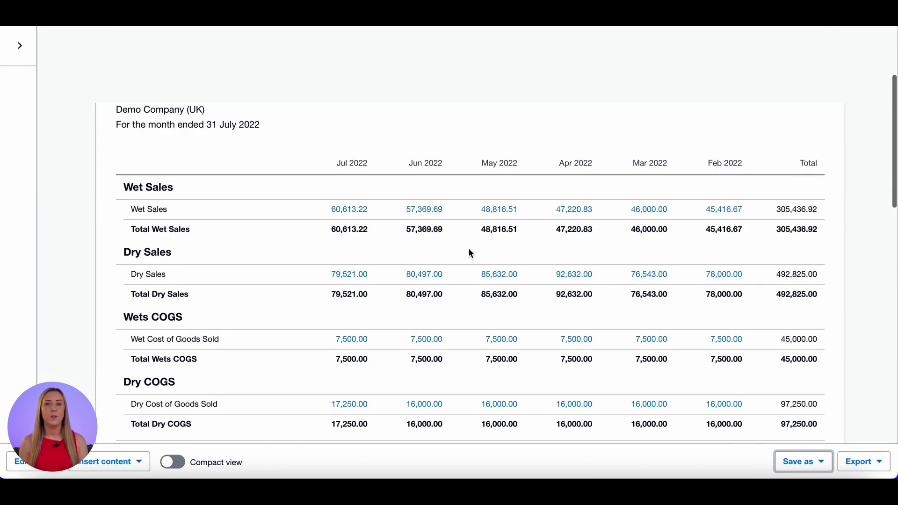
# Check the Custom reports list on the Reports page for Profit and Loss Detailed
pyautogui.click(293, 76)
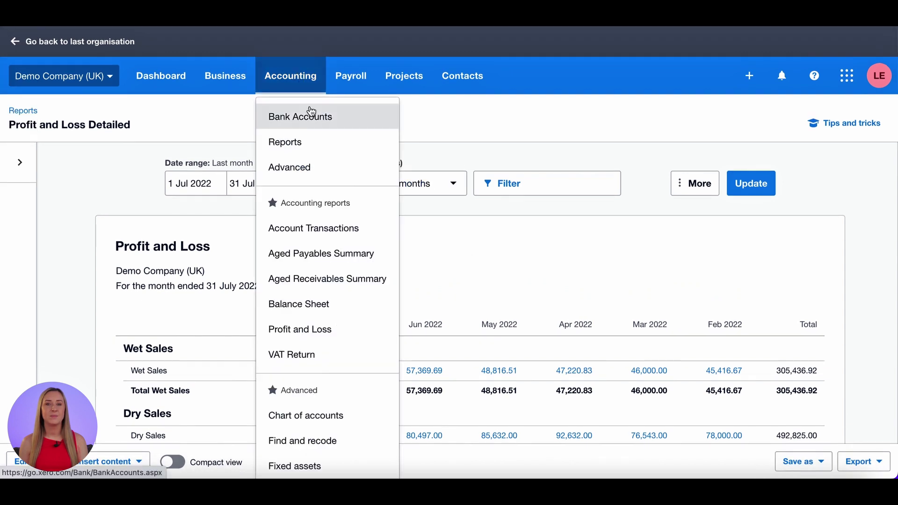
pyautogui.click(313, 146)
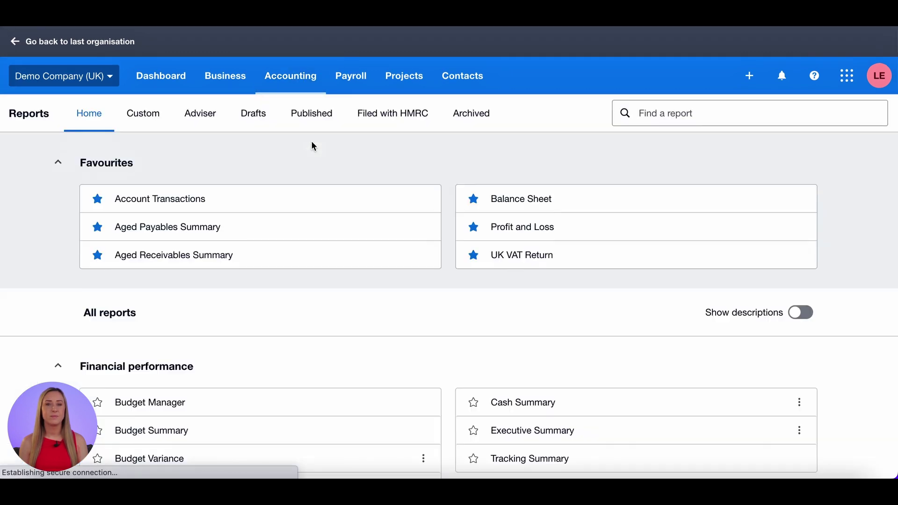
pyautogui.click(155, 123)
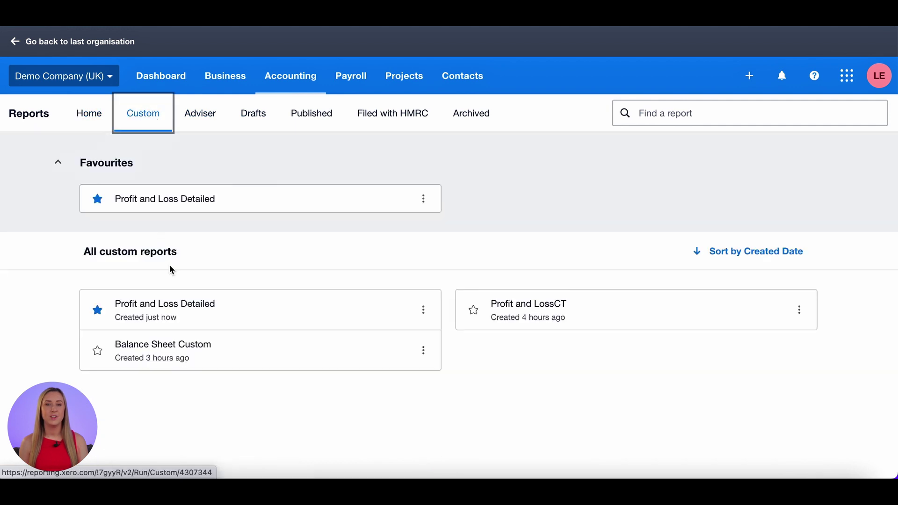
# Reopen Profit and Loss Detailed from the Accounting menu and review its figures
pyautogui.click(273, 89)
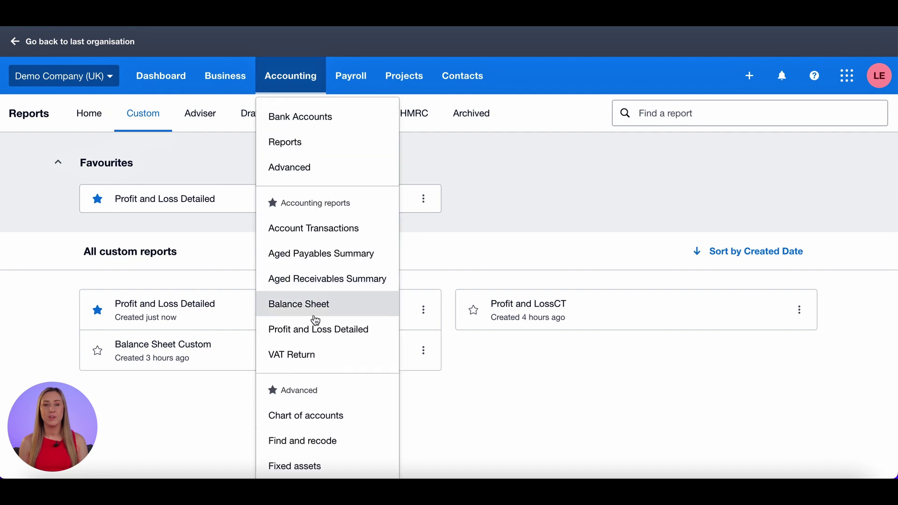
pyautogui.click(330, 332)
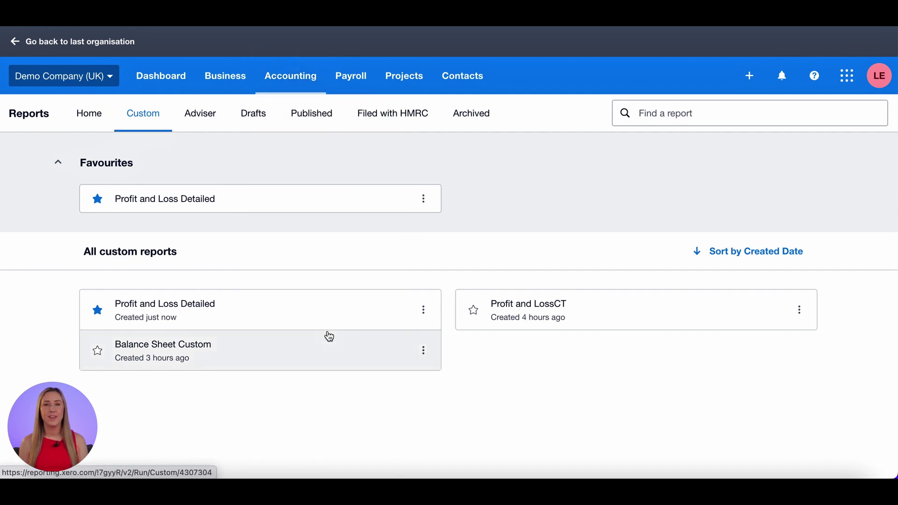
pyautogui.scroll(-2, 442, 338)
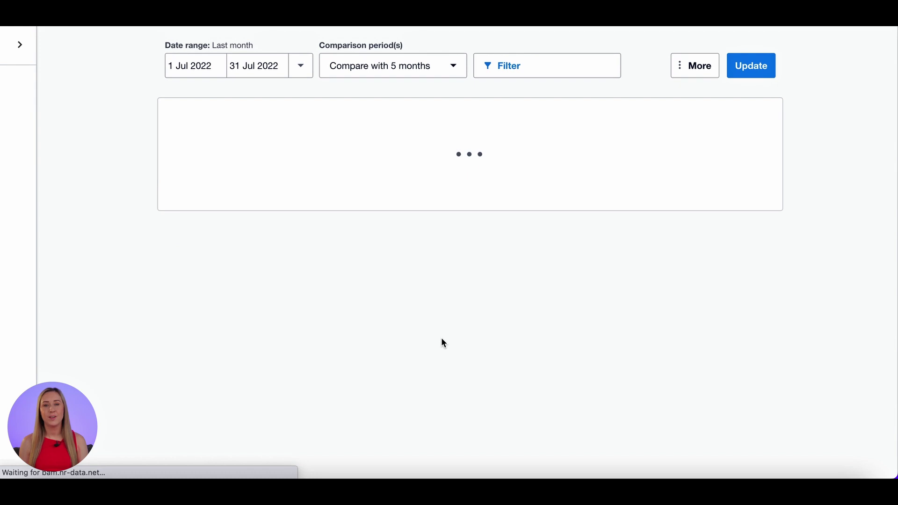
pyautogui.scroll(-4, 443, 338)
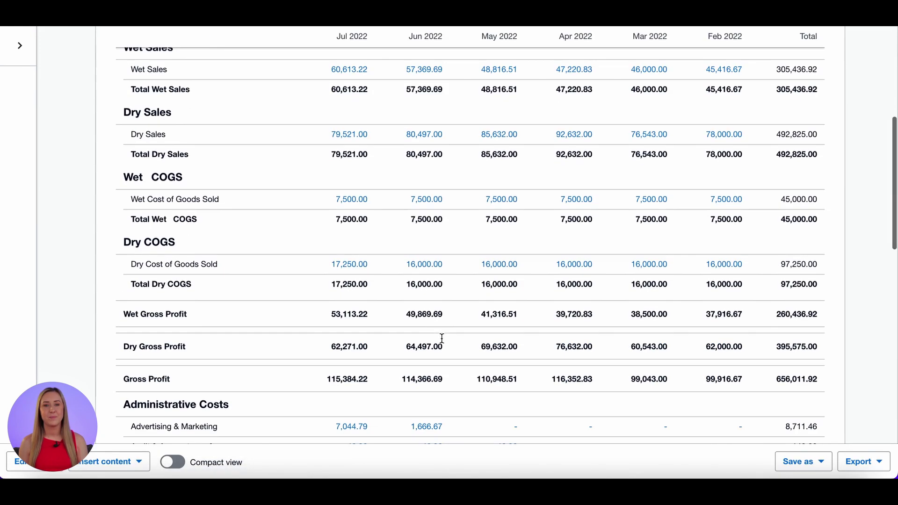